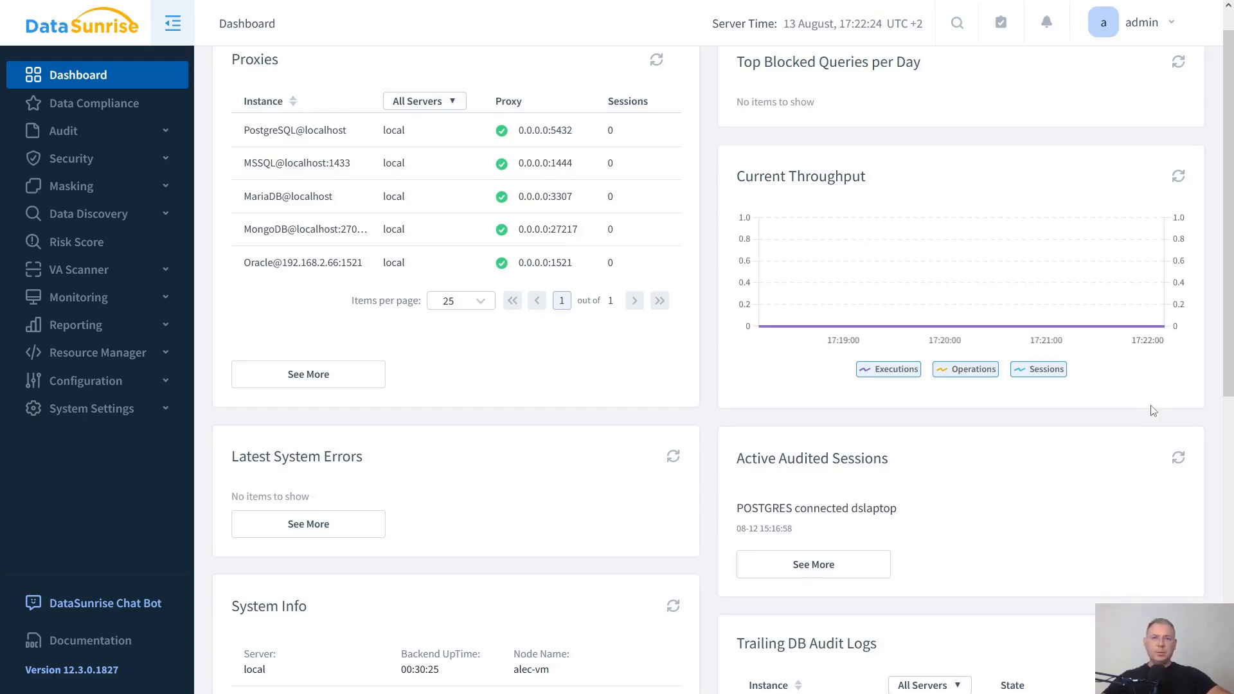
- Open the "AI Score in files" periodic data discovery task and review its search parameters
{"action": "left_click", "coordinate": [87, 217]}
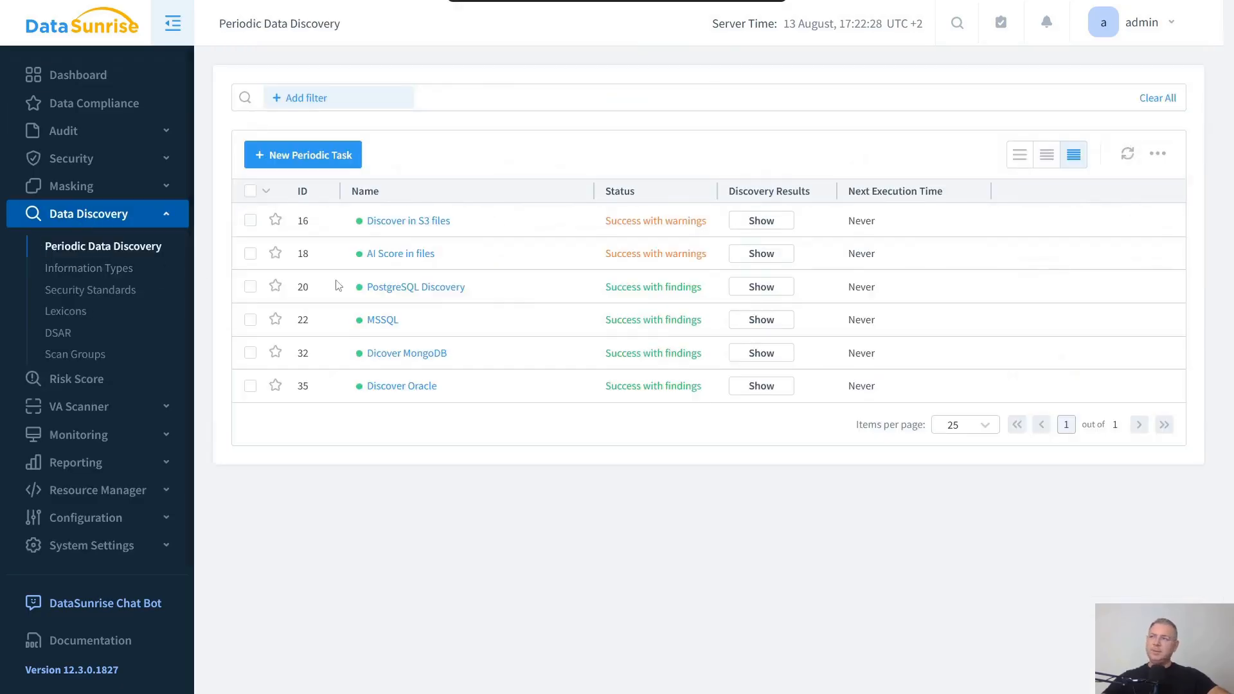
{"action": "left_click", "coordinate": [415, 254]}
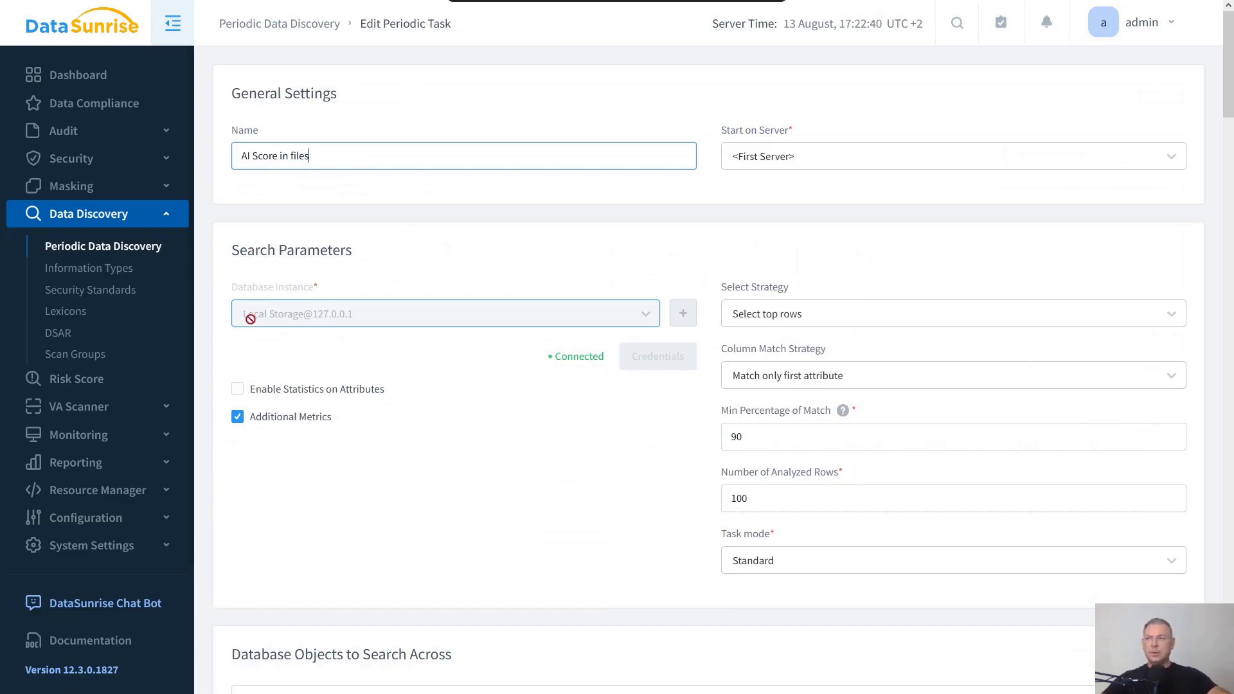
{"action": "scroll", "coordinate": [550, 373], "scroll_direction": "down", "scroll_amount": 1}
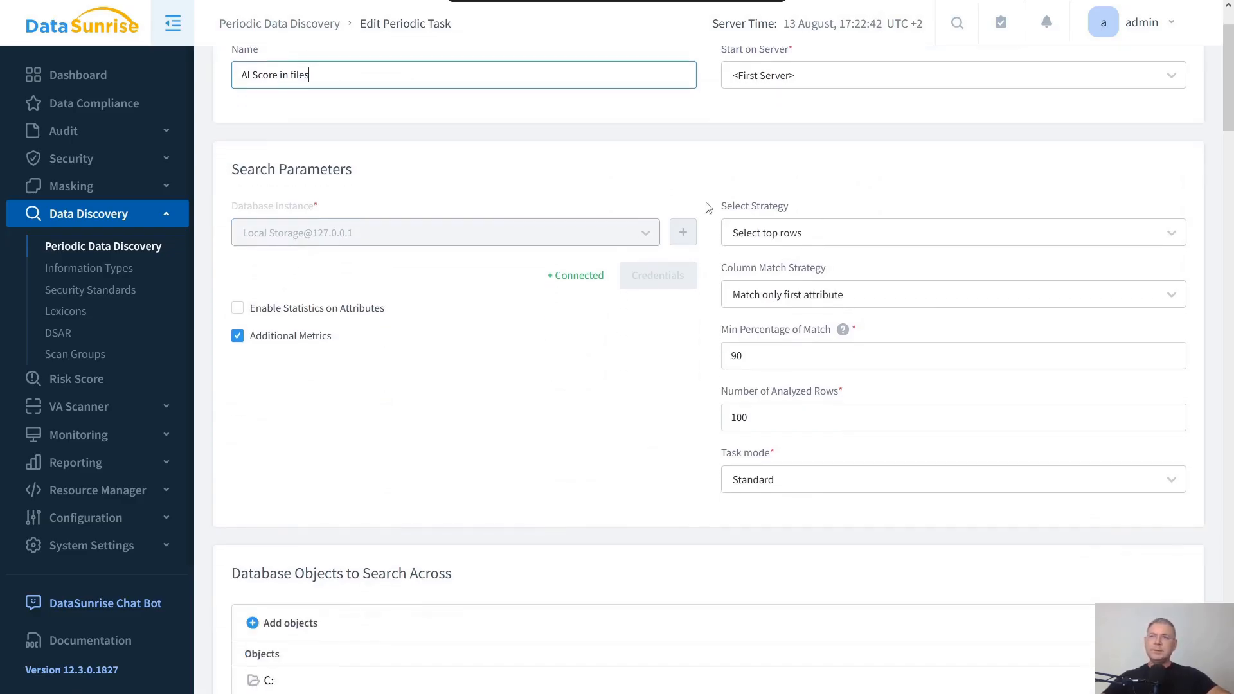
{"action": "scroll", "coordinate": [551, 346], "scroll_direction": "down", "scroll_amount": 5}
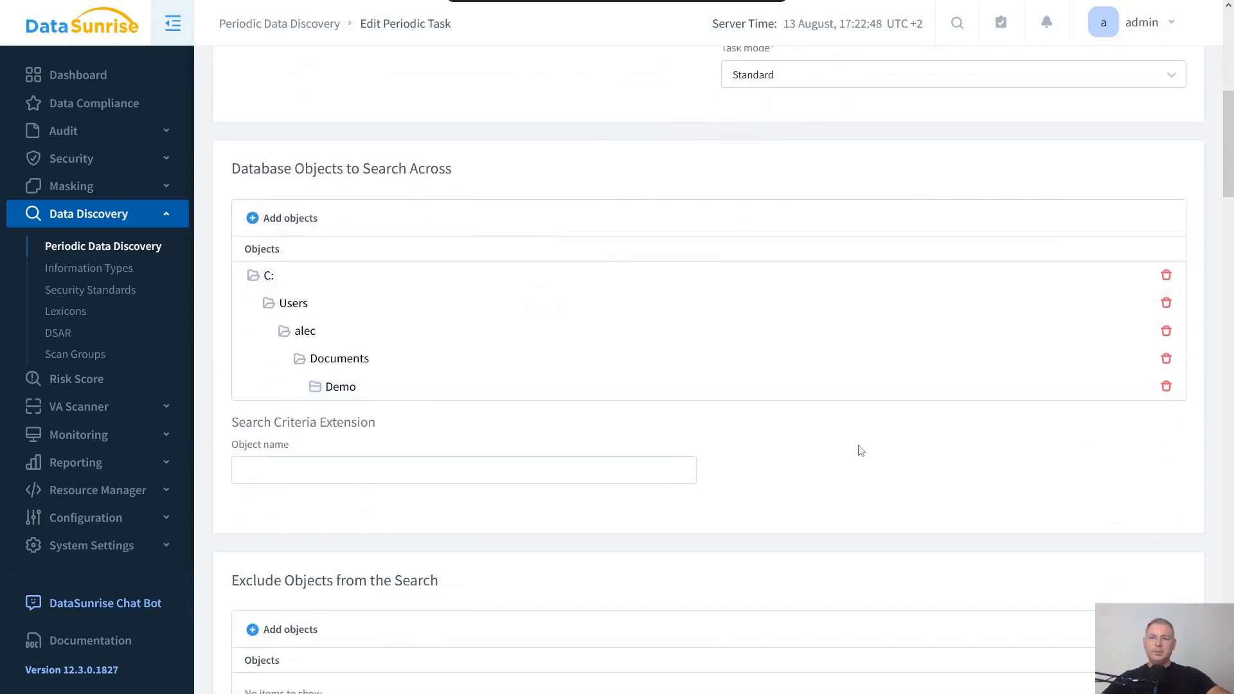
- Switch to File Explorer to inspect the Demo folder and its test2025 subfolders being scanned, then return to the task
{"action": "key", "text": "alt+Tab"}
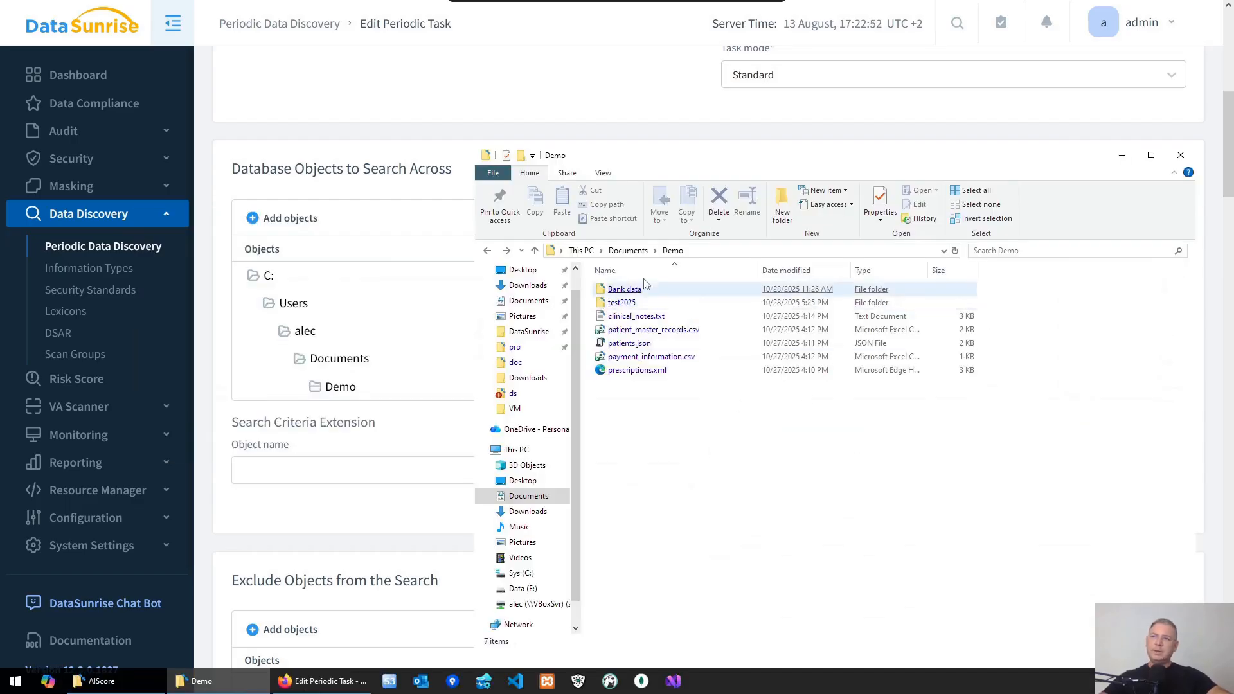
{"action": "double_click", "coordinate": [622, 303]}
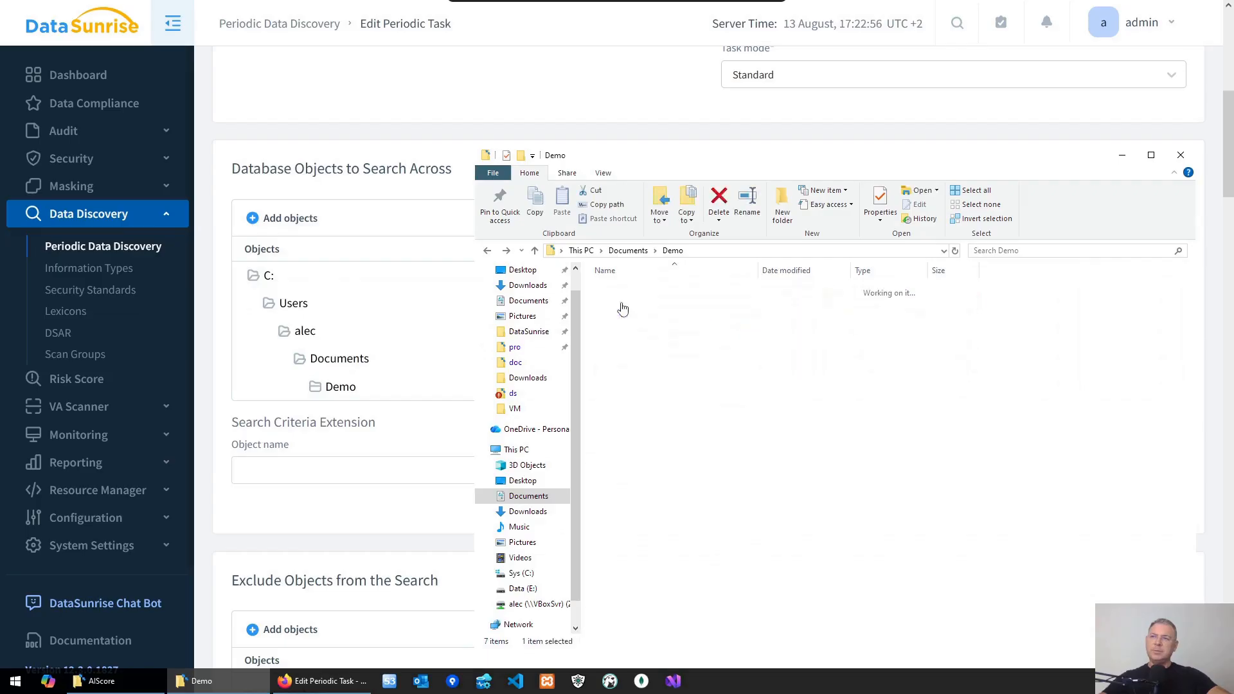
{"action": "left_click", "coordinate": [613, 293]}
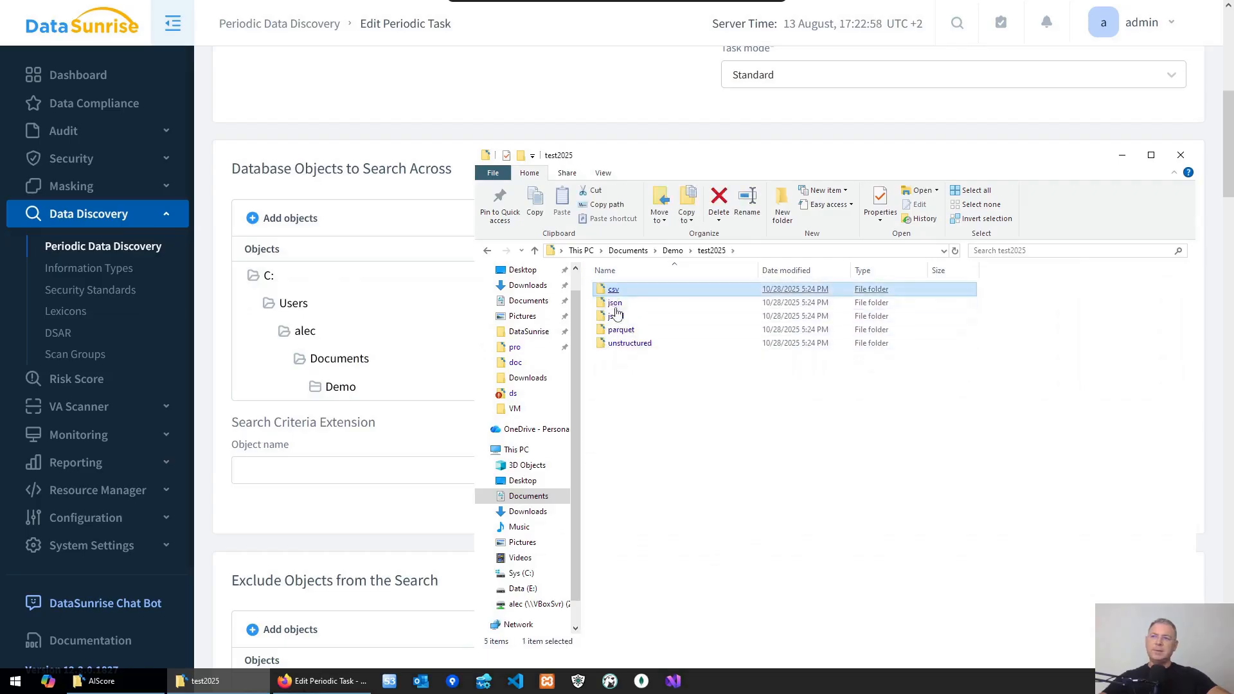
{"action": "key", "text": "BackSpace"}
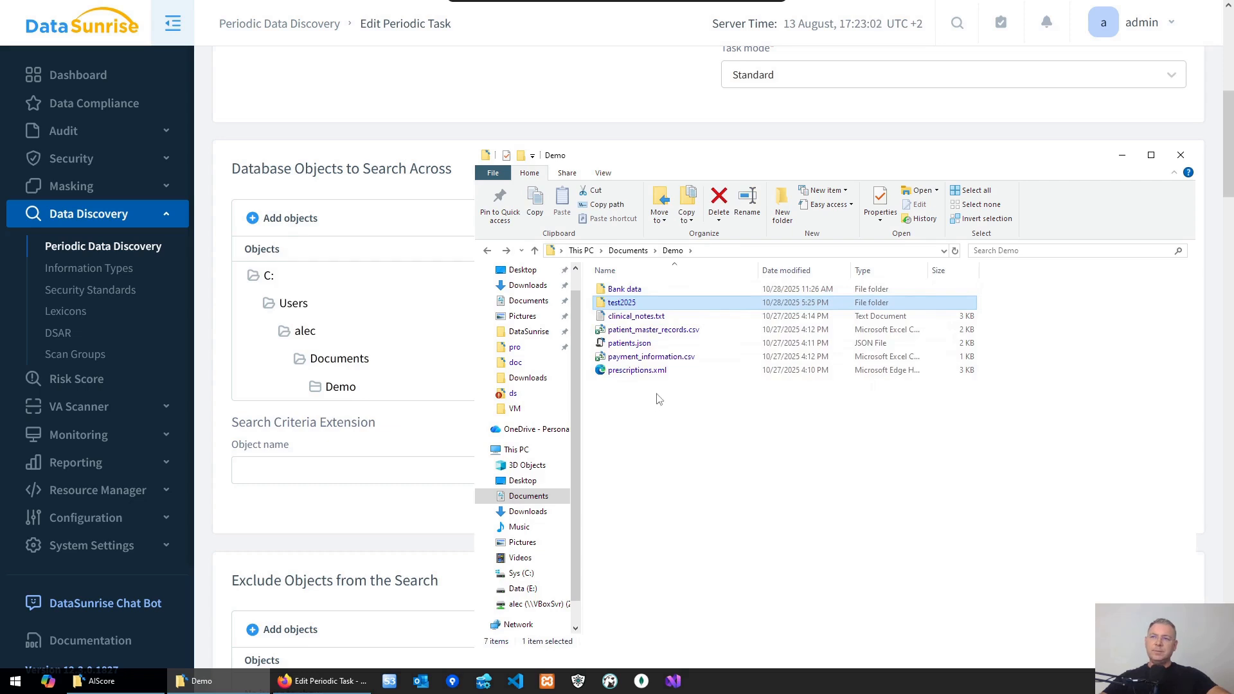
{"action": "left_click_drag", "start_coordinate": [657, 389], "coordinate": [627, 314]}
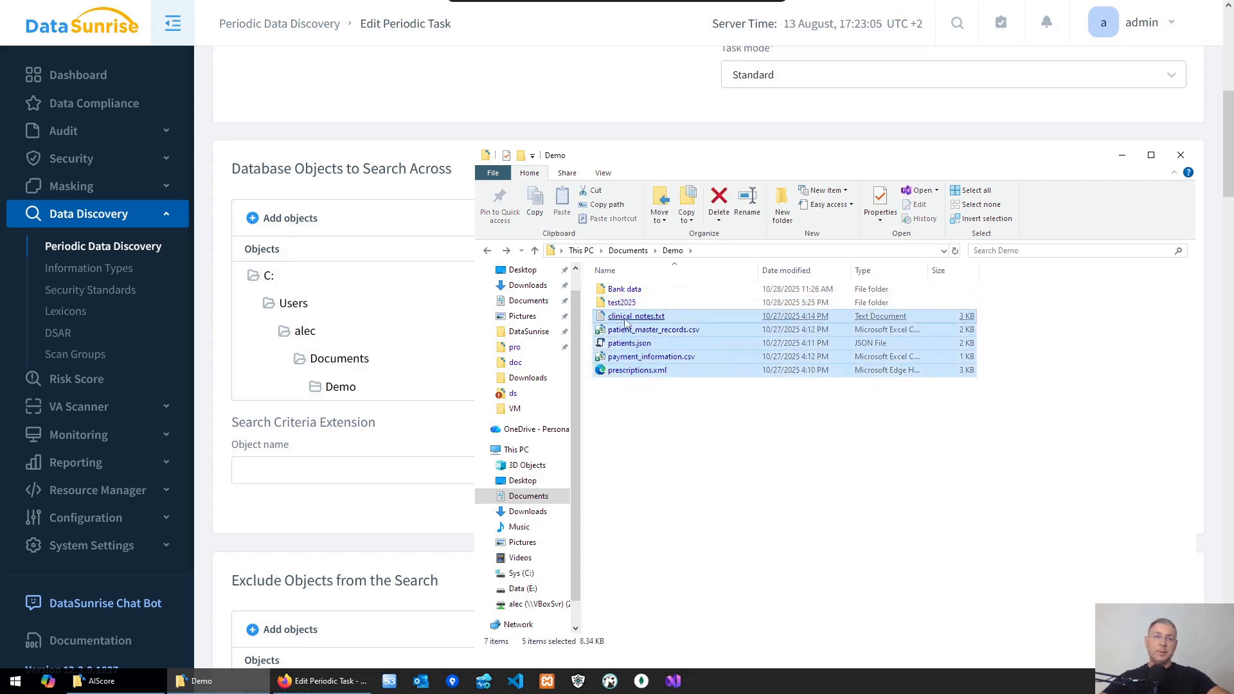
{"action": "left_click", "coordinate": [683, 444]}
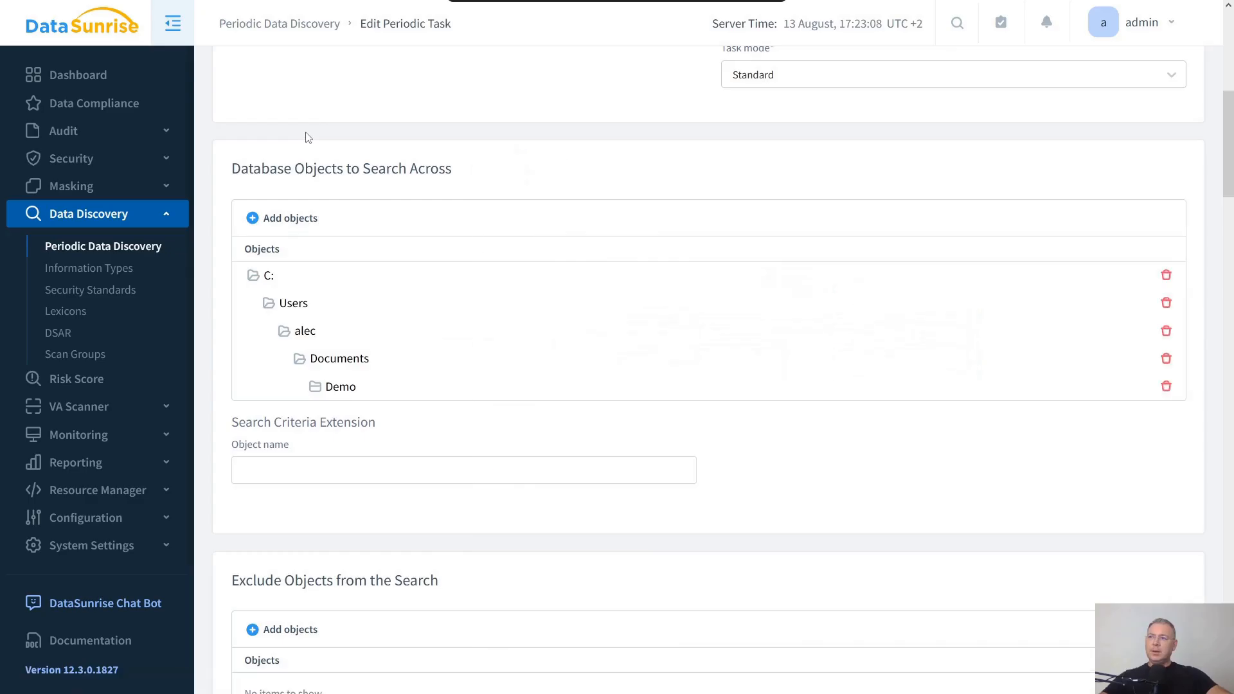
{"action": "left_click", "coordinate": [306, 137]}
- Review the task's exclusion list, security standards, report columns, export, startup and result-retention options
{"action": "scroll", "coordinate": [711, 434], "scroll_direction": "down", "scroll_amount": 6}
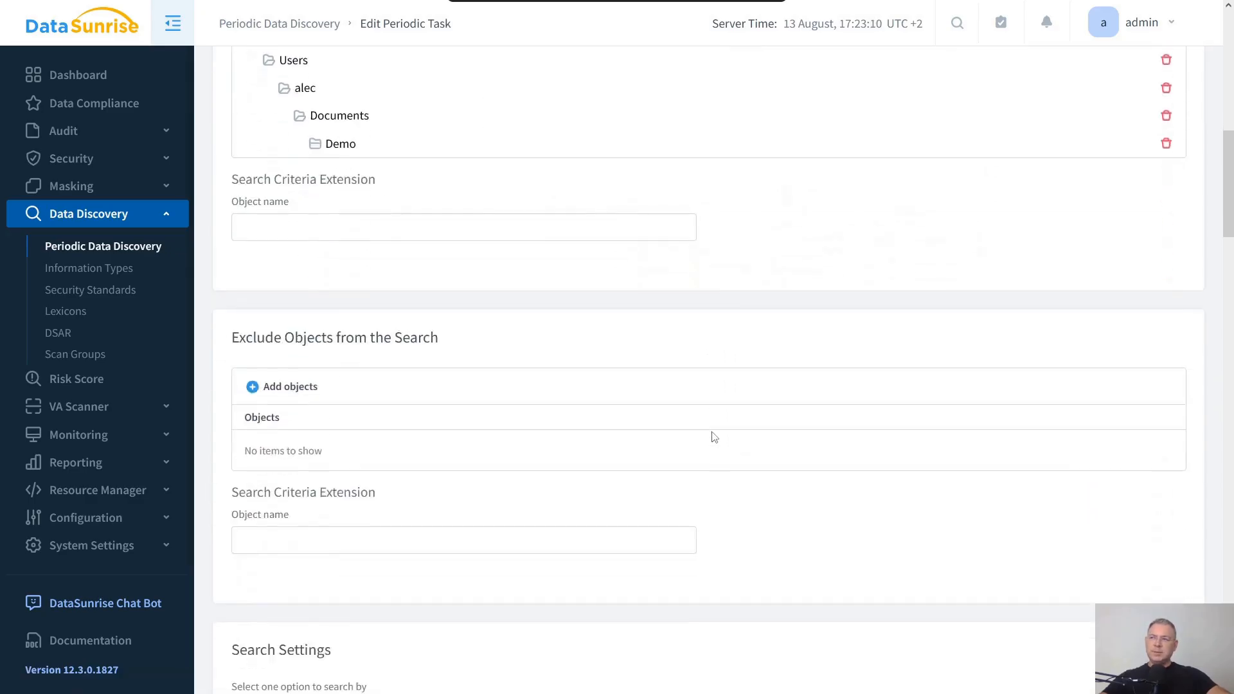
{"action": "scroll", "coordinate": [714, 438], "scroll_direction": "down", "scroll_amount": 1}
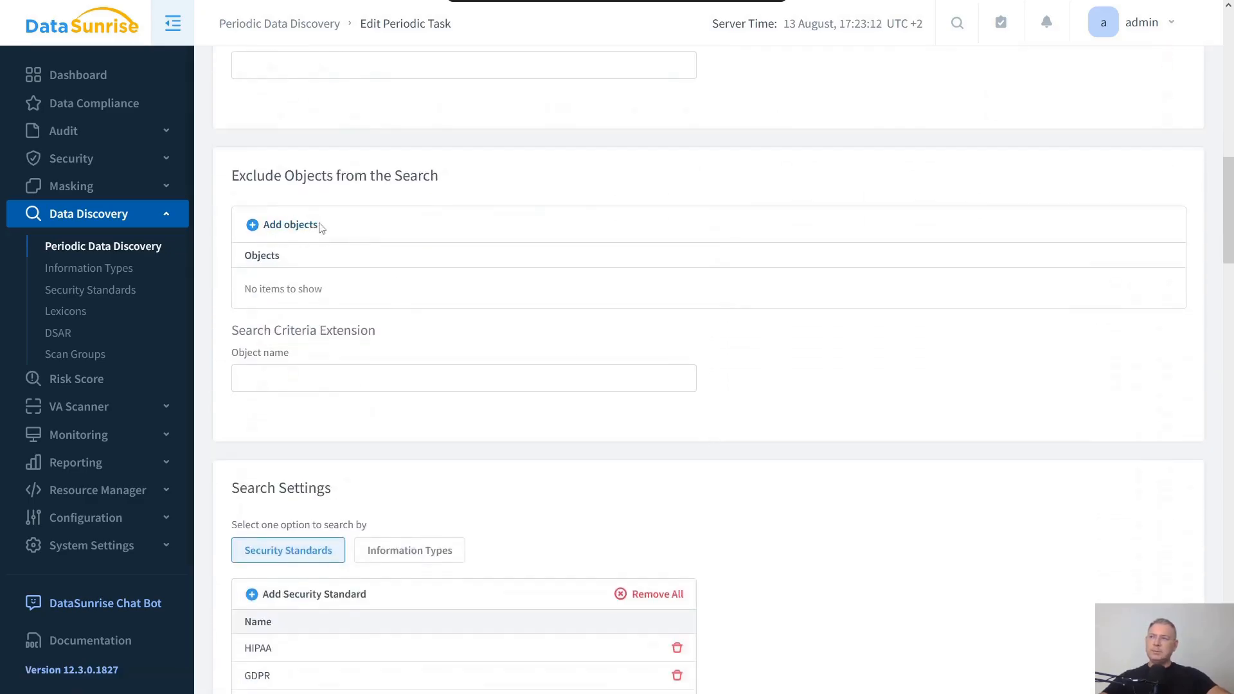
{"action": "scroll", "coordinate": [635, 373], "scroll_direction": "down", "scroll_amount": 1}
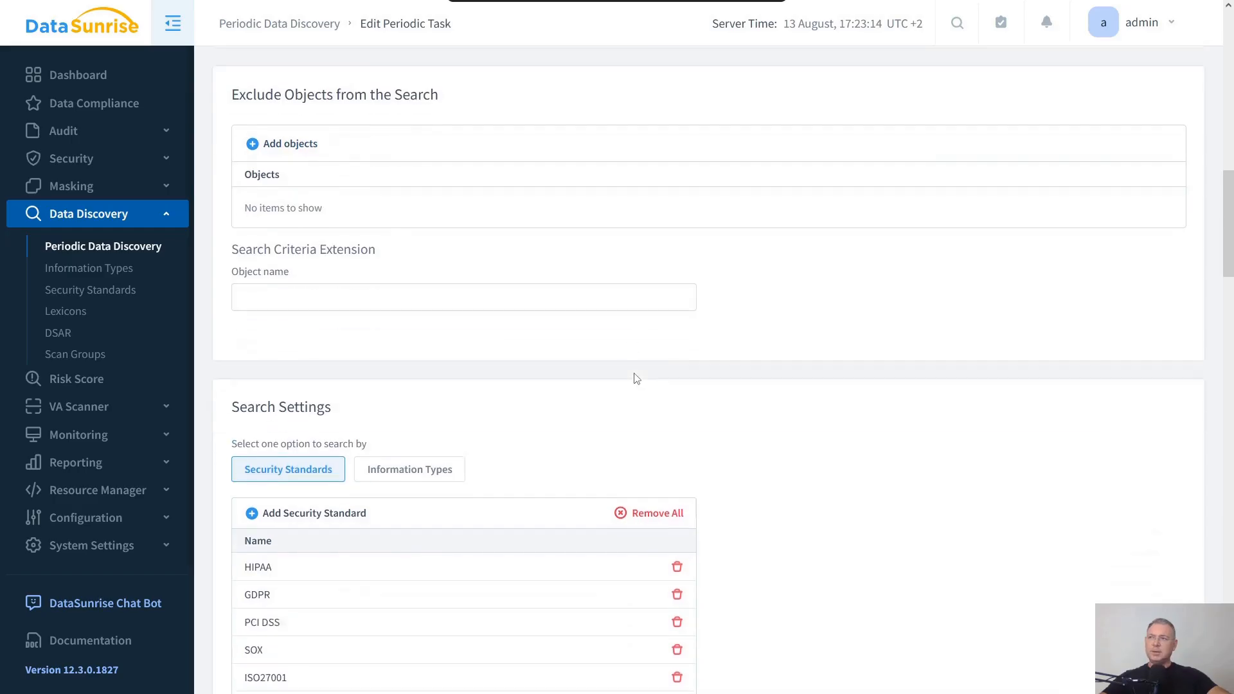
{"action": "scroll", "coordinate": [782, 426], "scroll_direction": "down", "scroll_amount": 4}
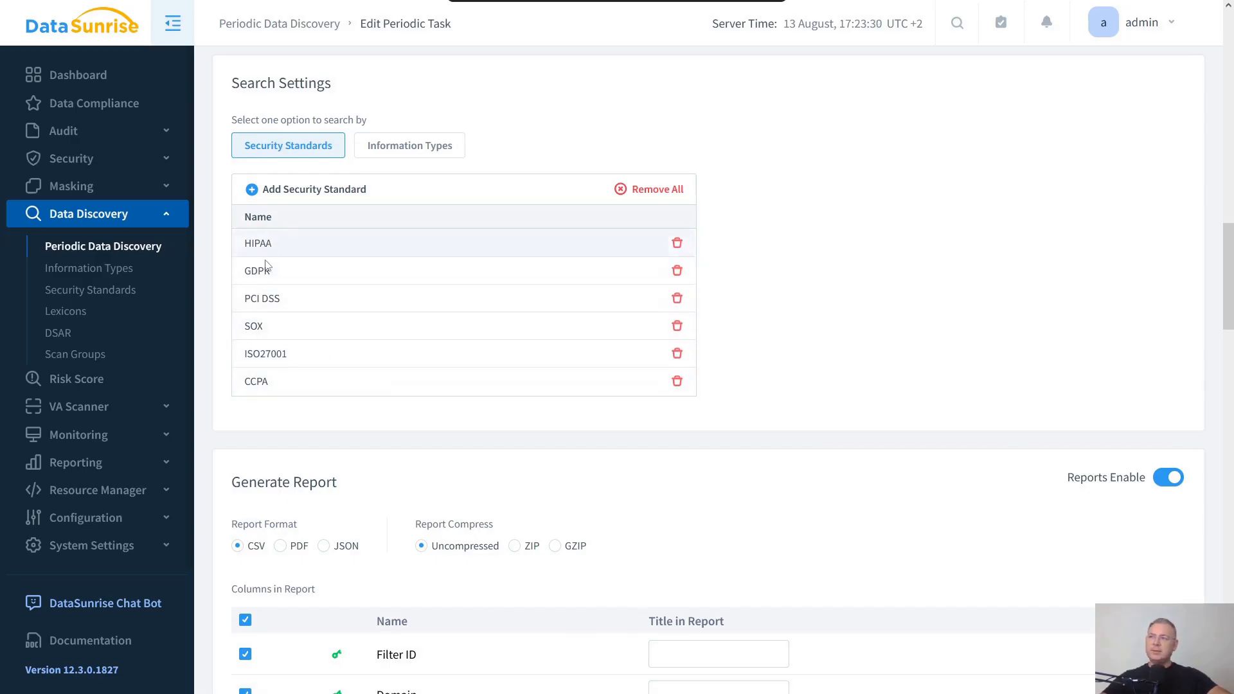
{"action": "scroll", "coordinate": [846, 333], "scroll_direction": "down", "scroll_amount": 15}
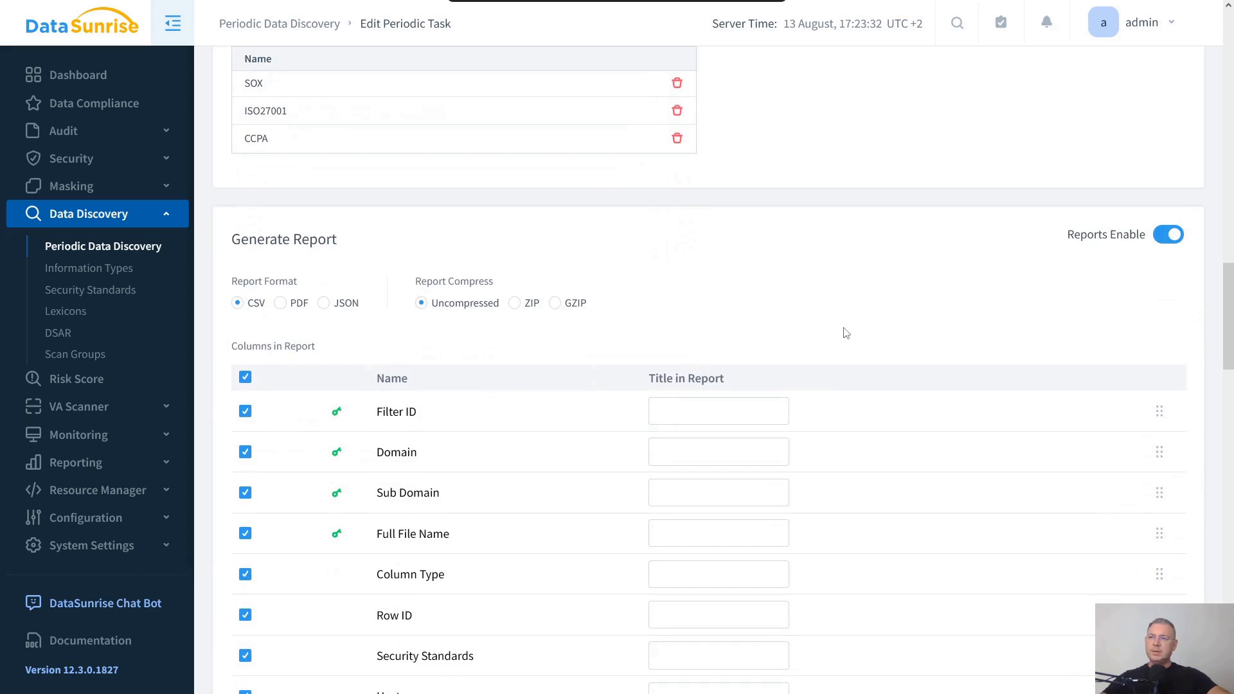
{"action": "scroll", "coordinate": [846, 333], "scroll_direction": "down", "scroll_amount": 5}
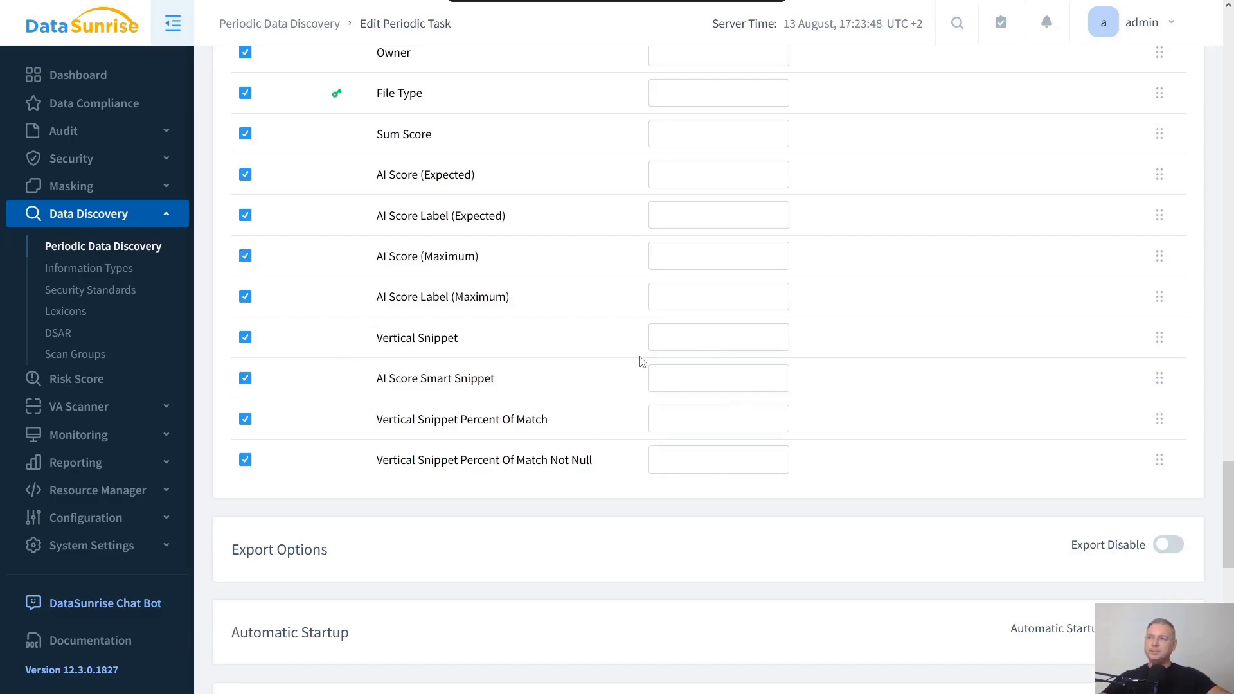
{"action": "scroll", "coordinate": [641, 360], "scroll_direction": "down", "scroll_amount": 6}
{"action": "scroll", "coordinate": [641, 360], "scroll_direction": "up", "scroll_amount": 2}
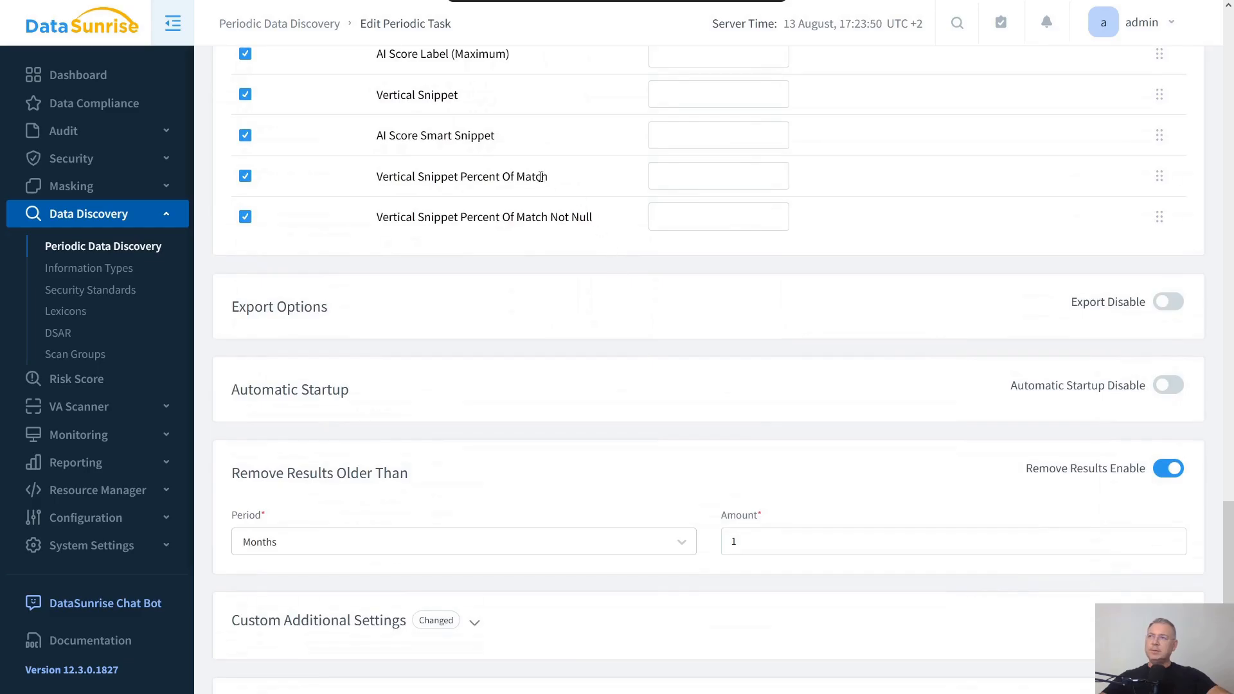
{"action": "left_click_drag", "start_coordinate": [440, 135], "coordinate": [502, 138]}
{"action": "left_click", "coordinate": [615, 319]}
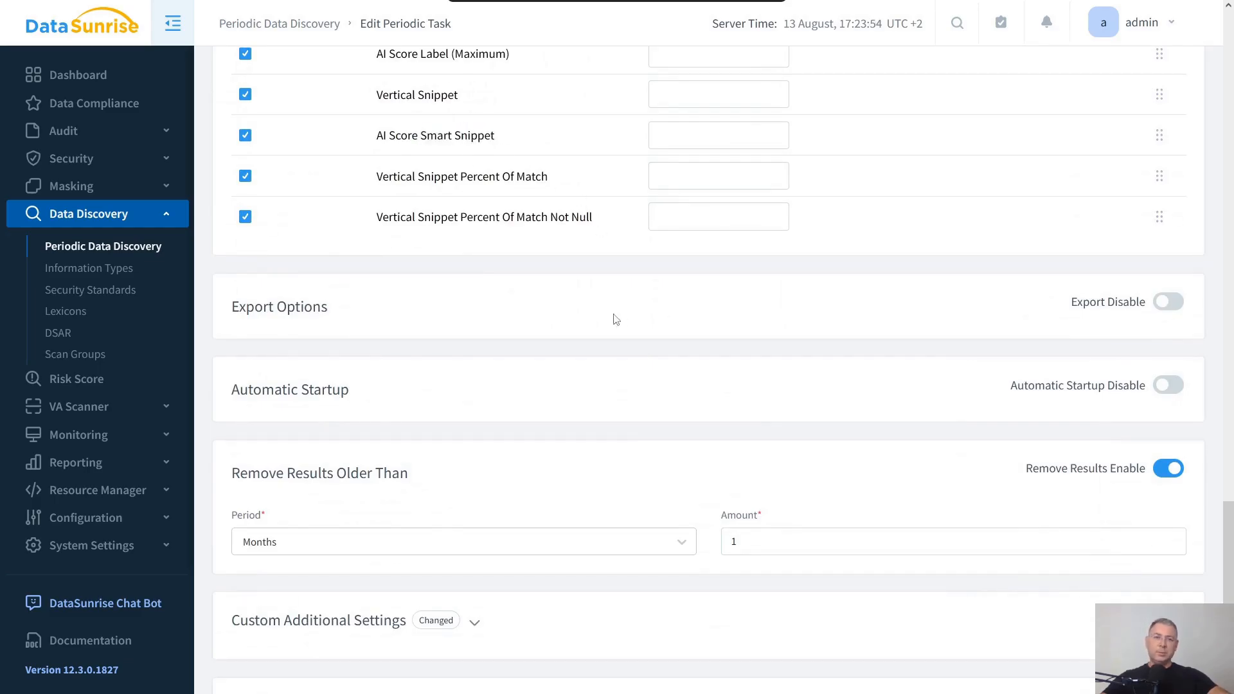
- Expand the Custom Additional Settings and show only the changed settings
{"action": "scroll", "coordinate": [616, 320], "scroll_direction": "down", "scroll_amount": 7}
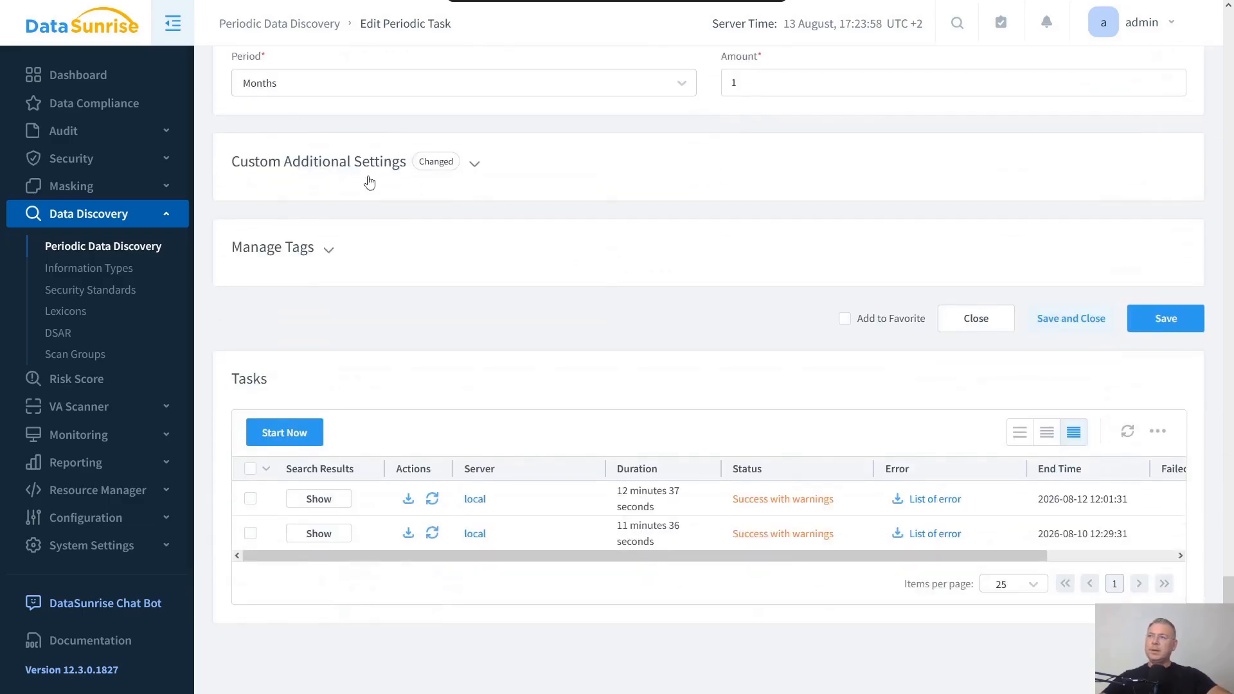
{"action": "left_click", "coordinate": [475, 165]}
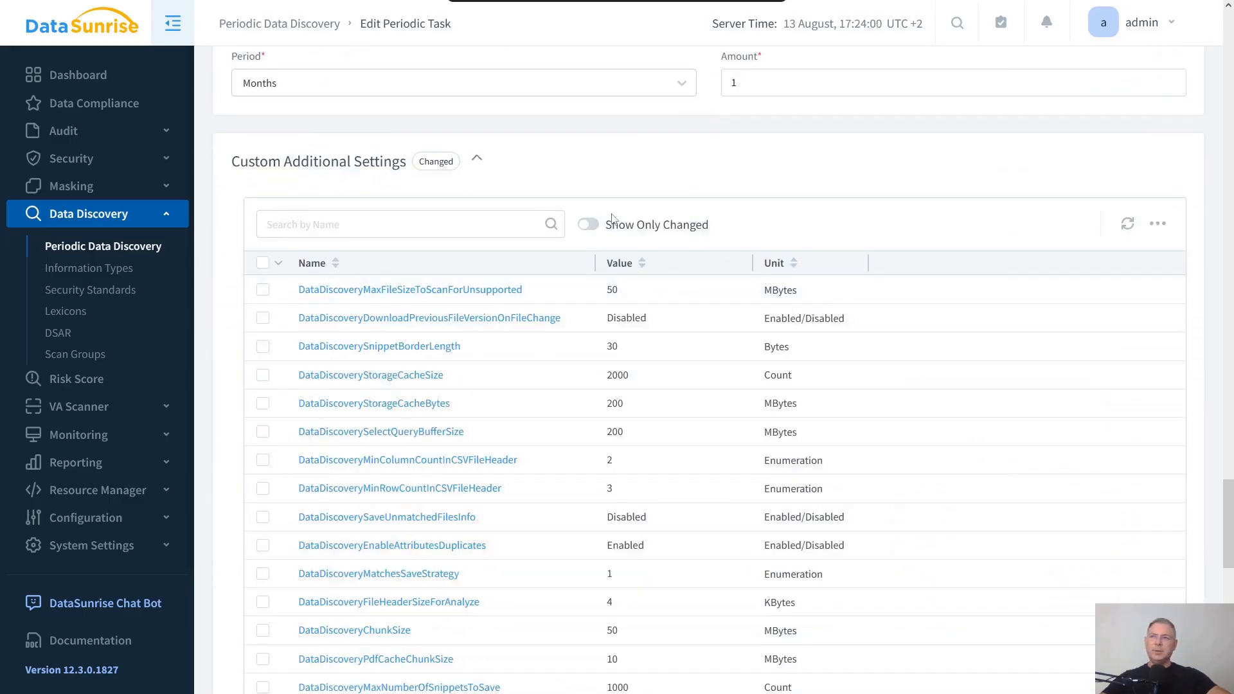
{"action": "left_click", "coordinate": [588, 224]}
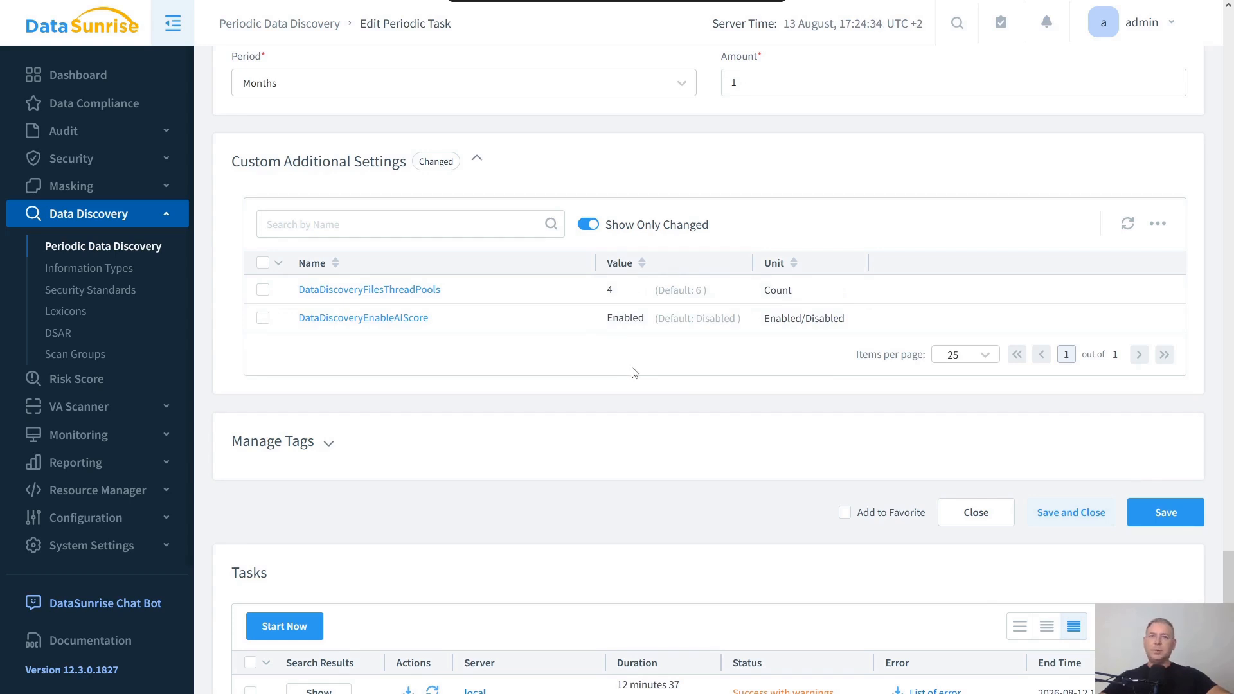
- Start the discovery task run now
{"action": "scroll", "coordinate": [634, 373], "scroll_direction": "down", "scroll_amount": 3}
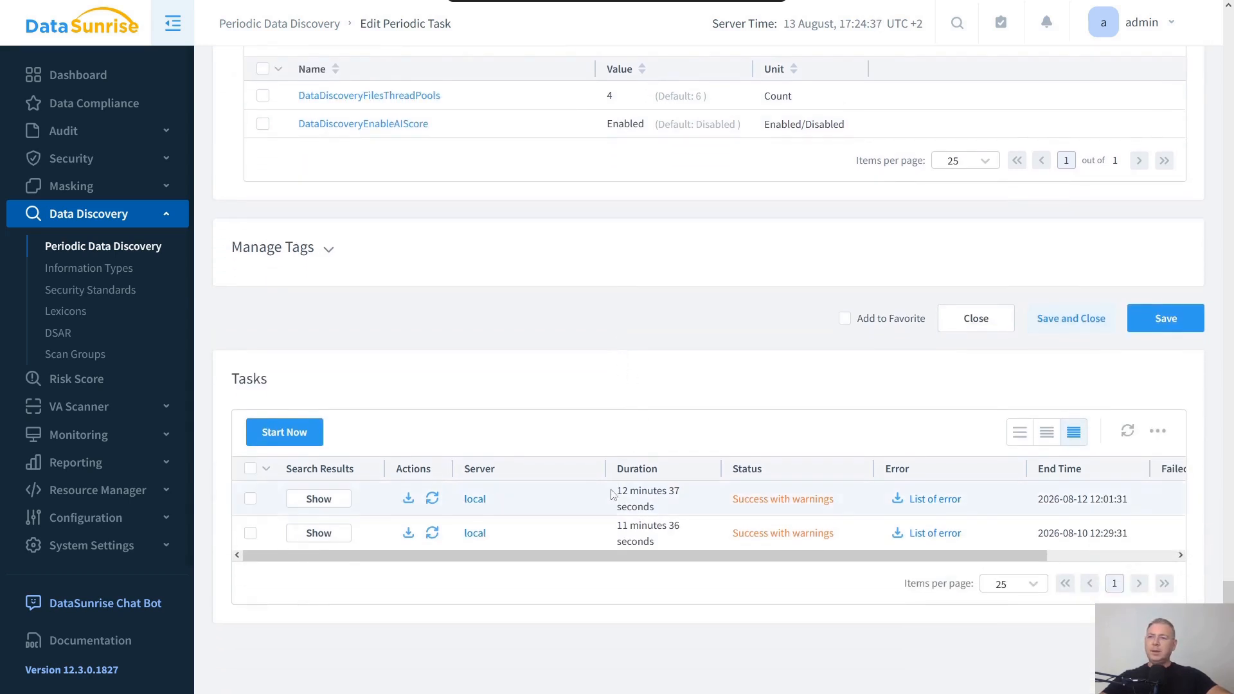
{"action": "left_click_drag", "start_coordinate": [605, 469], "coordinate": [553, 474]}
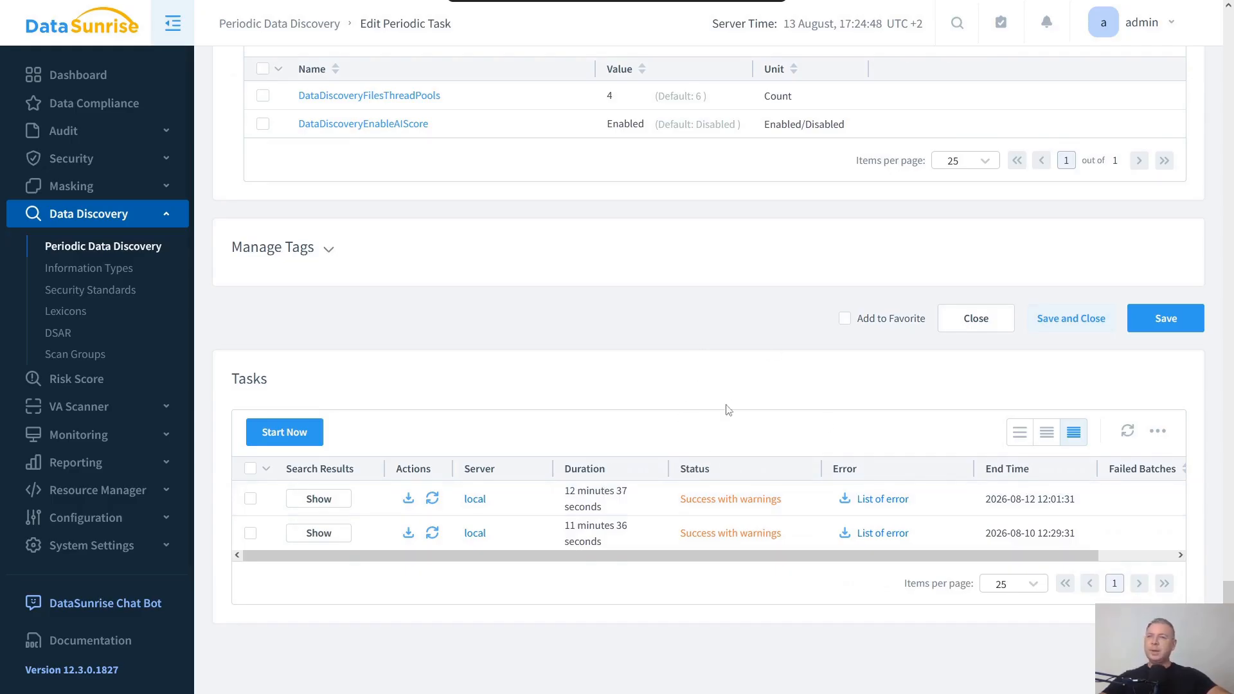
{"action": "left_click", "coordinate": [297, 433]}
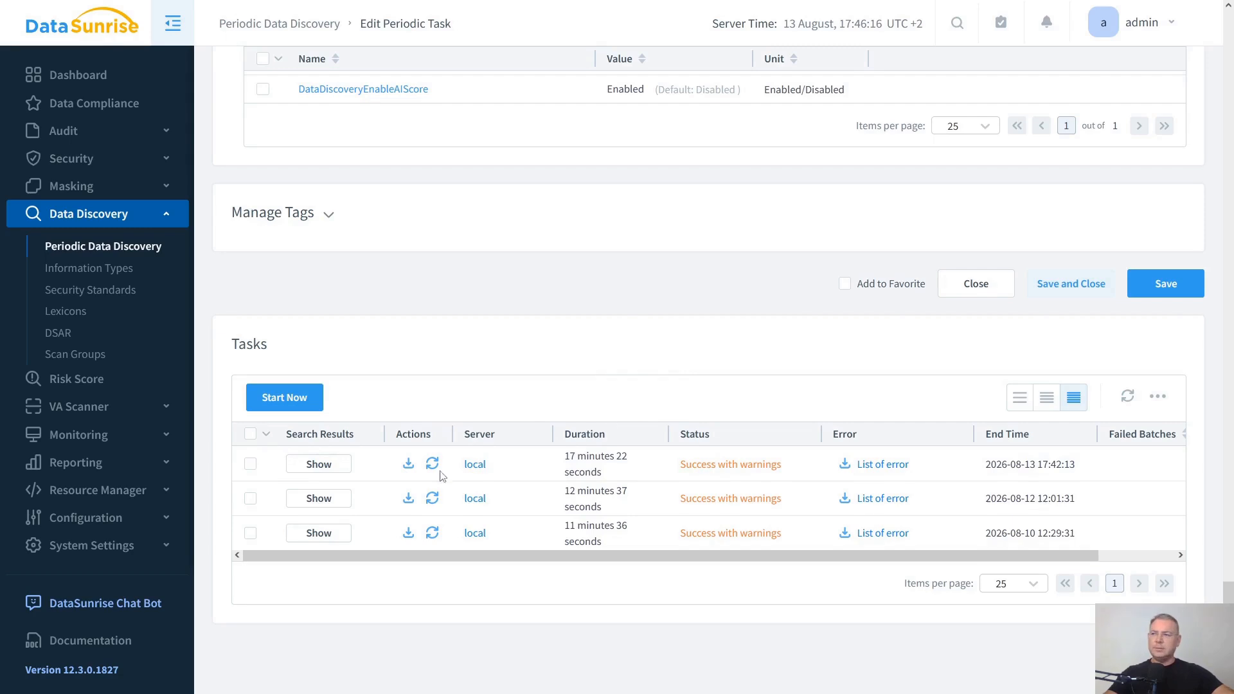
- Open the search results of the newest run and review its statistics and results table
{"action": "left_click", "coordinate": [318, 465]}
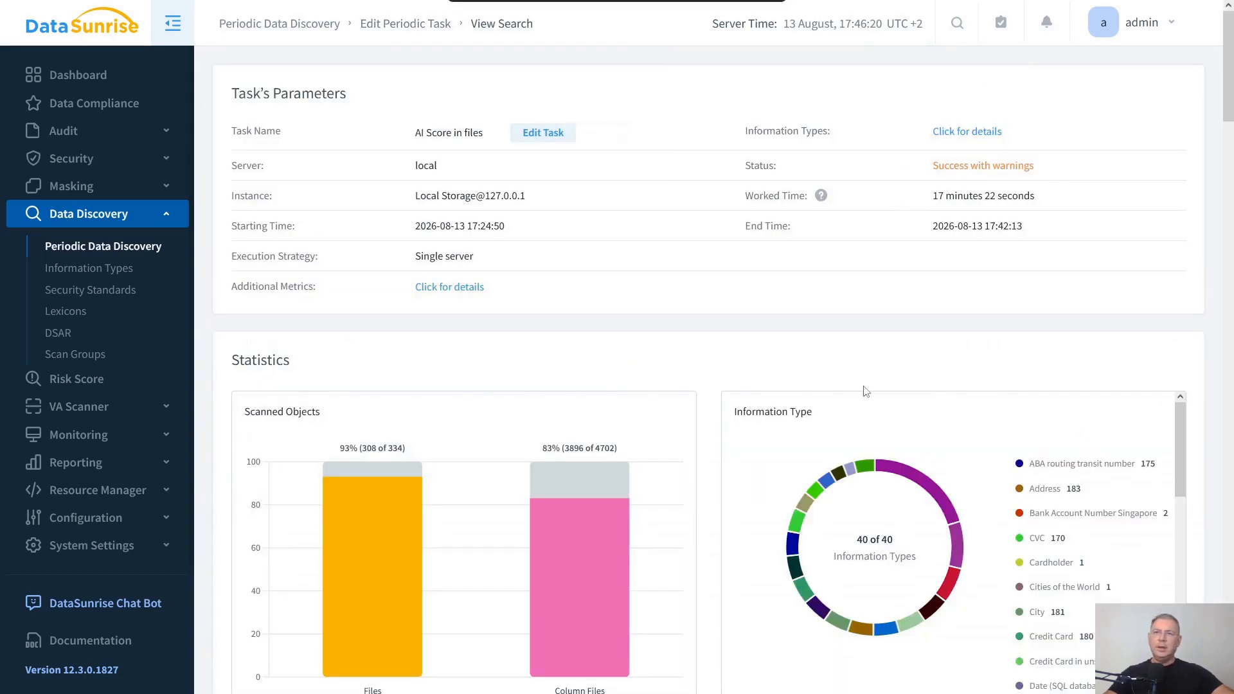
{"action": "scroll", "coordinate": [756, 399], "scroll_direction": "down", "scroll_amount": 3}
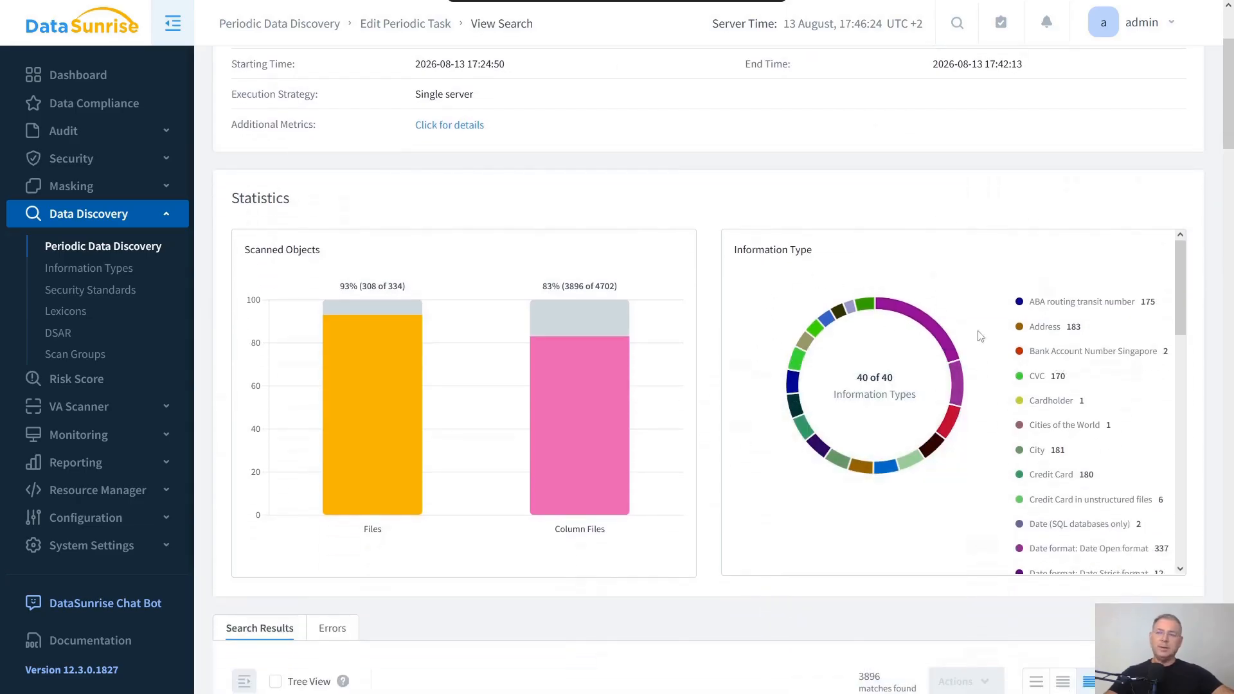
{"action": "scroll", "coordinate": [700, 362], "scroll_direction": "down", "scroll_amount": 5}
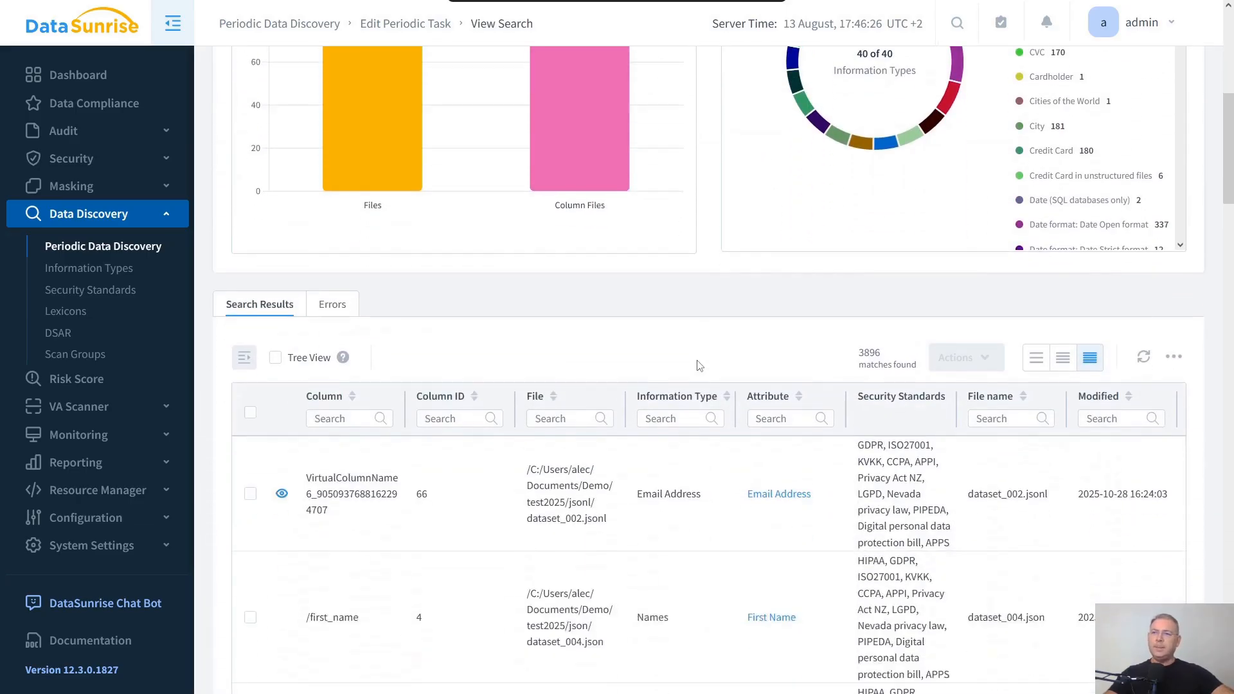
{"action": "scroll", "coordinate": [699, 365], "scroll_direction": "down", "scroll_amount": 1}
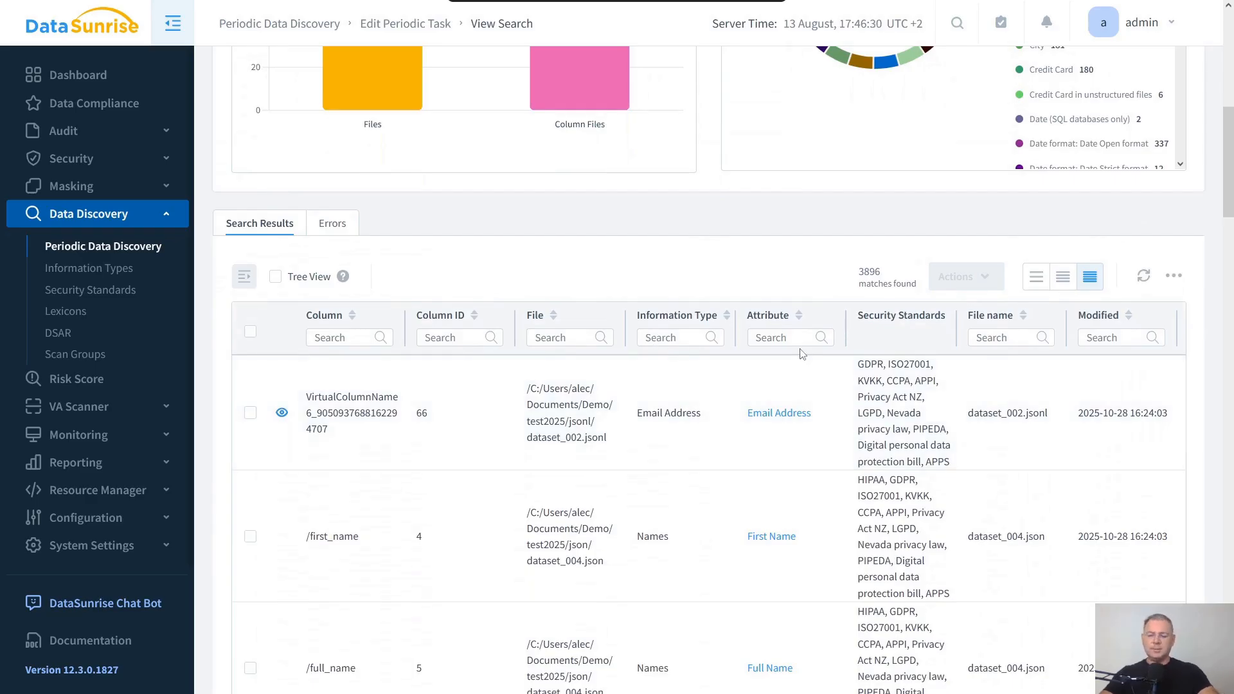
- Filter the results by information type "email" and view the contents of the first matched column
{"action": "type", "text": "email"}
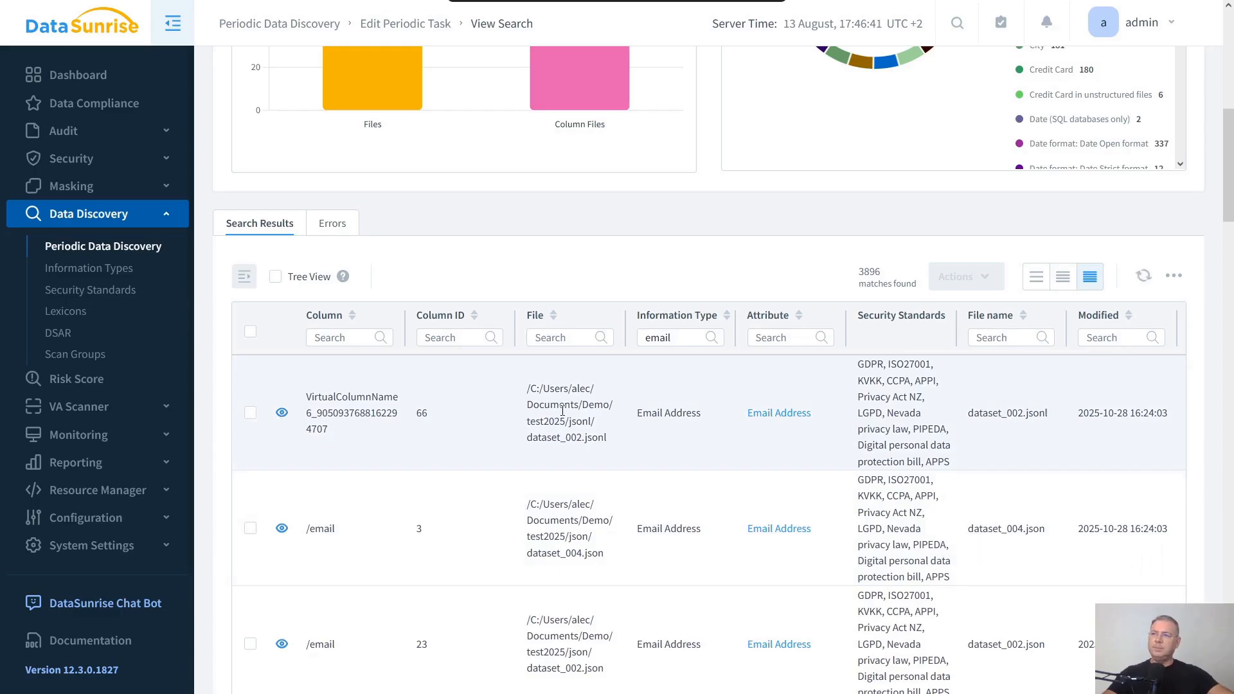
{"action": "left_click", "coordinate": [282, 413]}
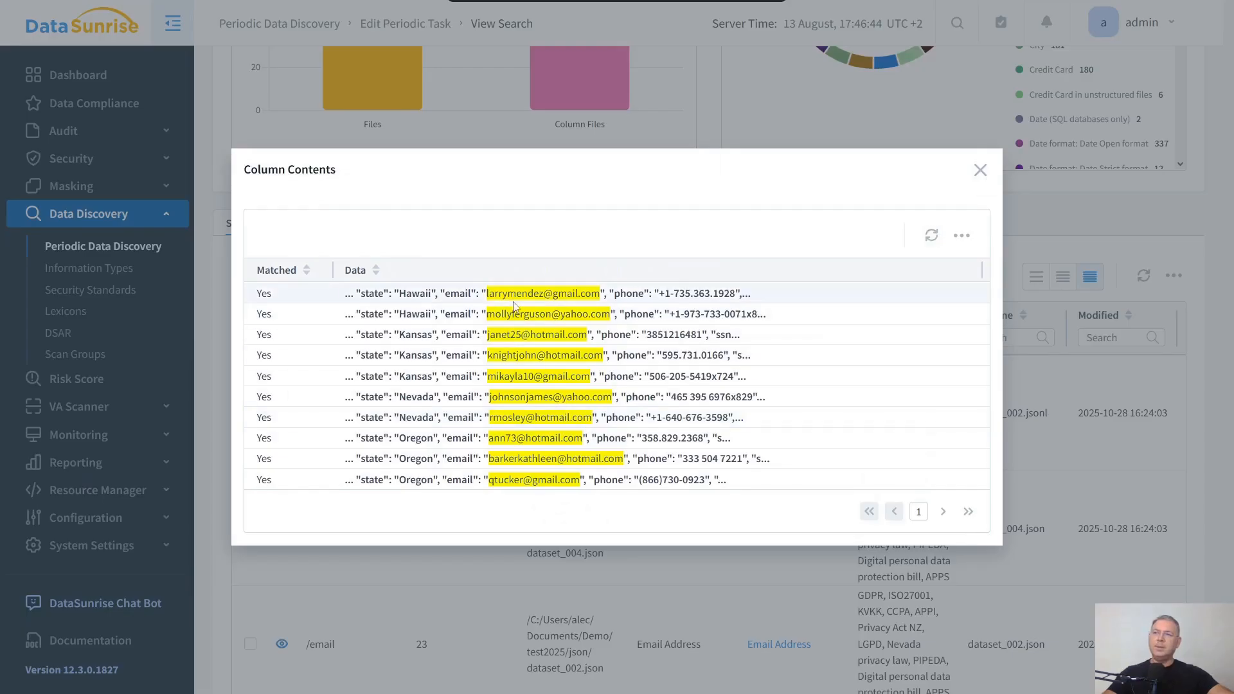
{"action": "left_click", "coordinate": [979, 170]}
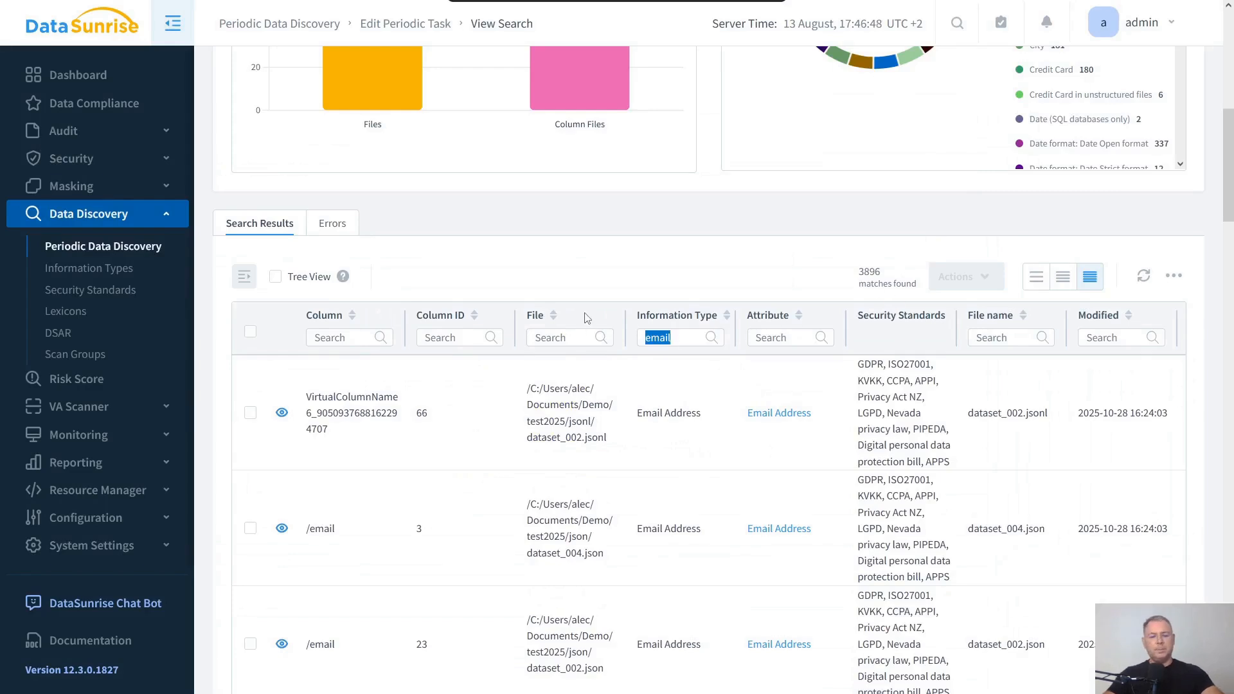
- Filter the results by information type "passport" and inspect the AI Score columns in the column customization dialog
{"action": "type", "text": "passport"}
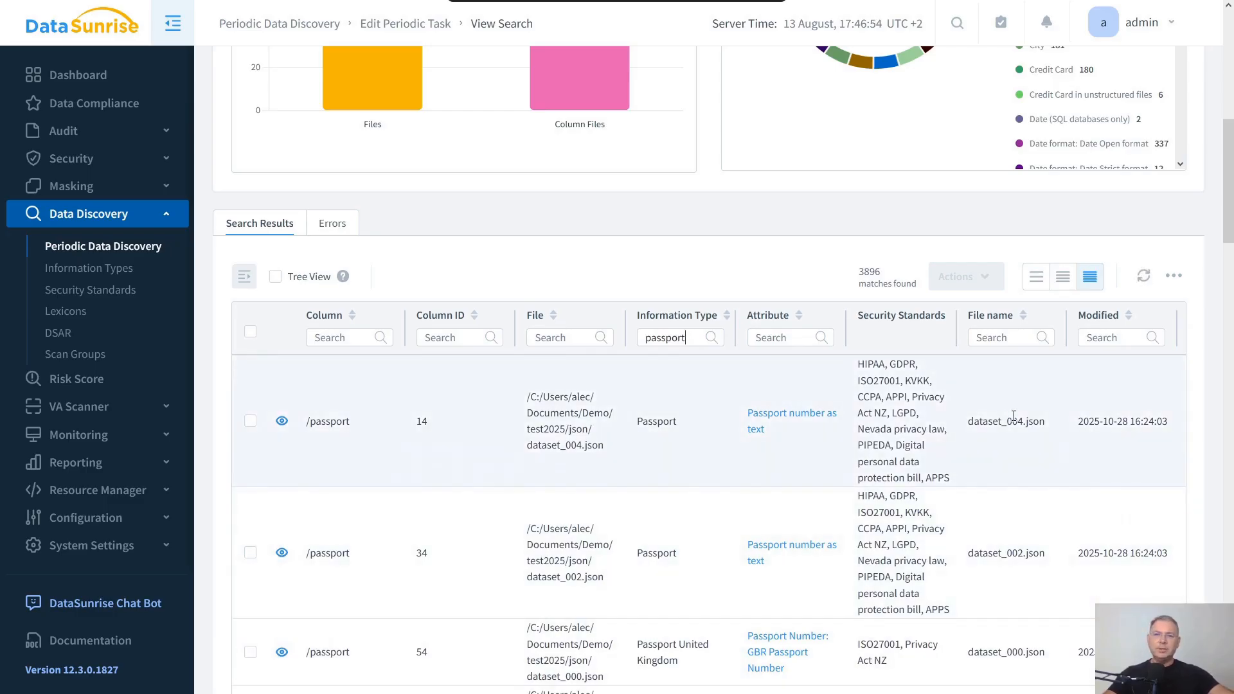
{"action": "scroll", "coordinate": [1009, 420], "scroll_direction": "right", "scroll_amount": 5}
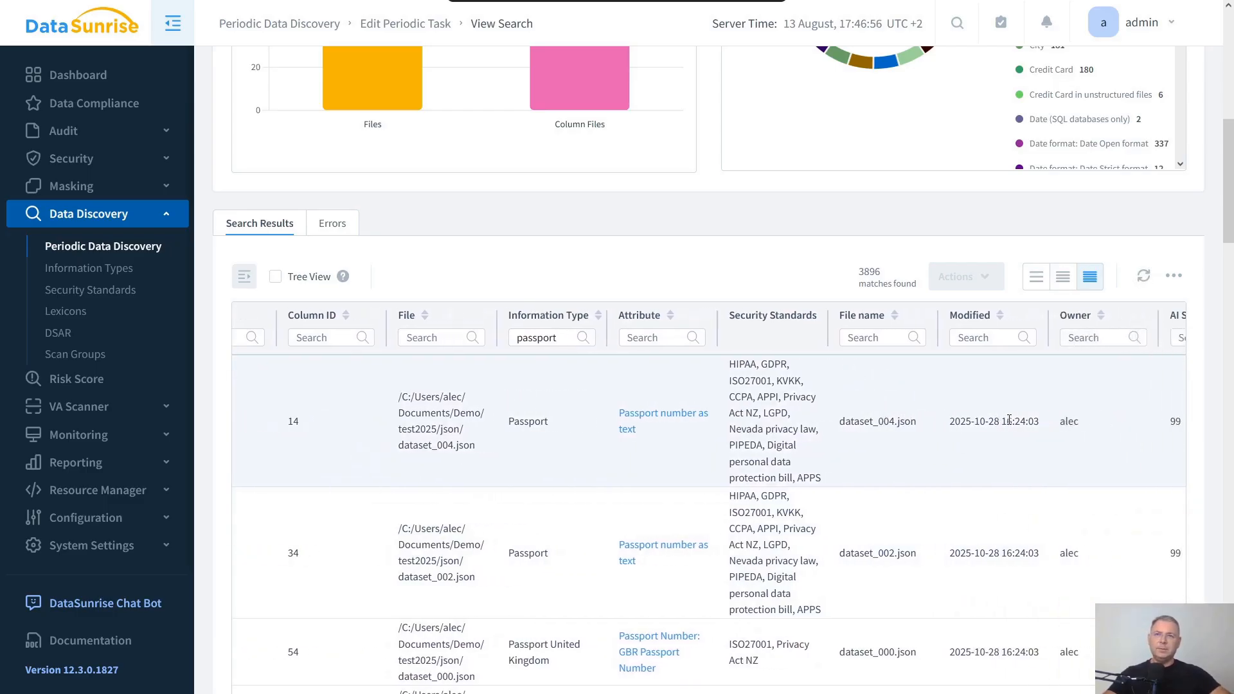
{"action": "scroll", "coordinate": [1009, 419], "scroll_direction": "right", "scroll_amount": 1}
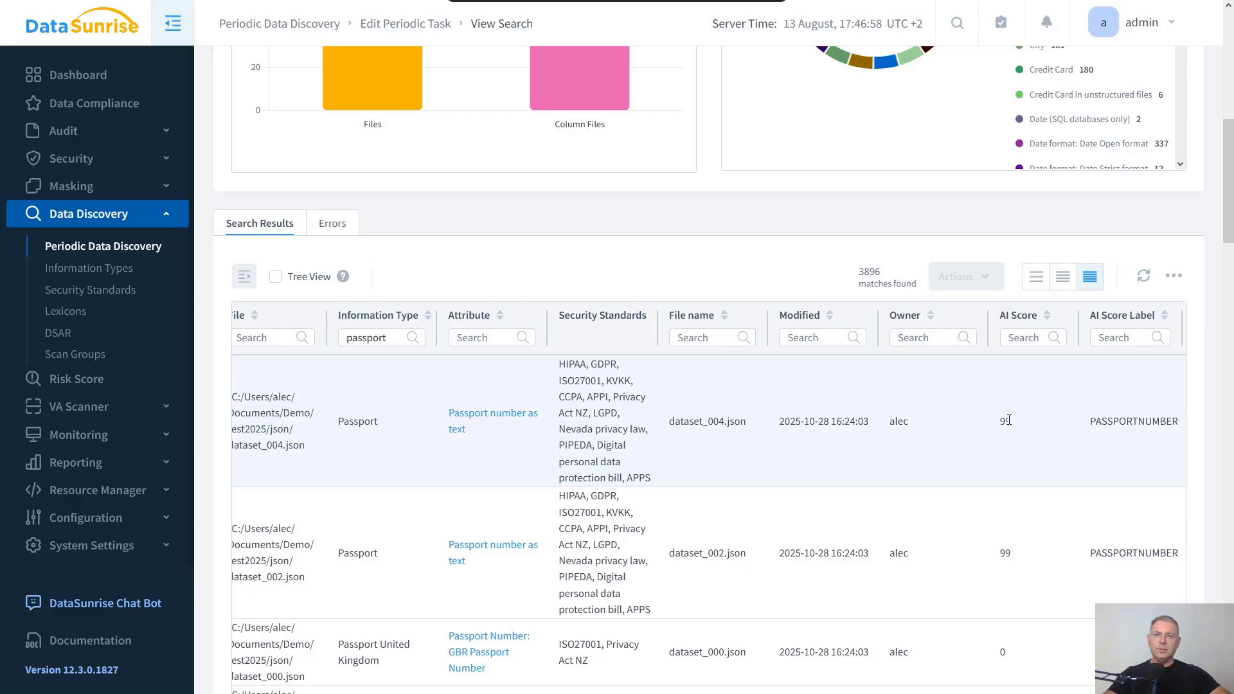
{"action": "left_click", "coordinate": [1173, 277]}
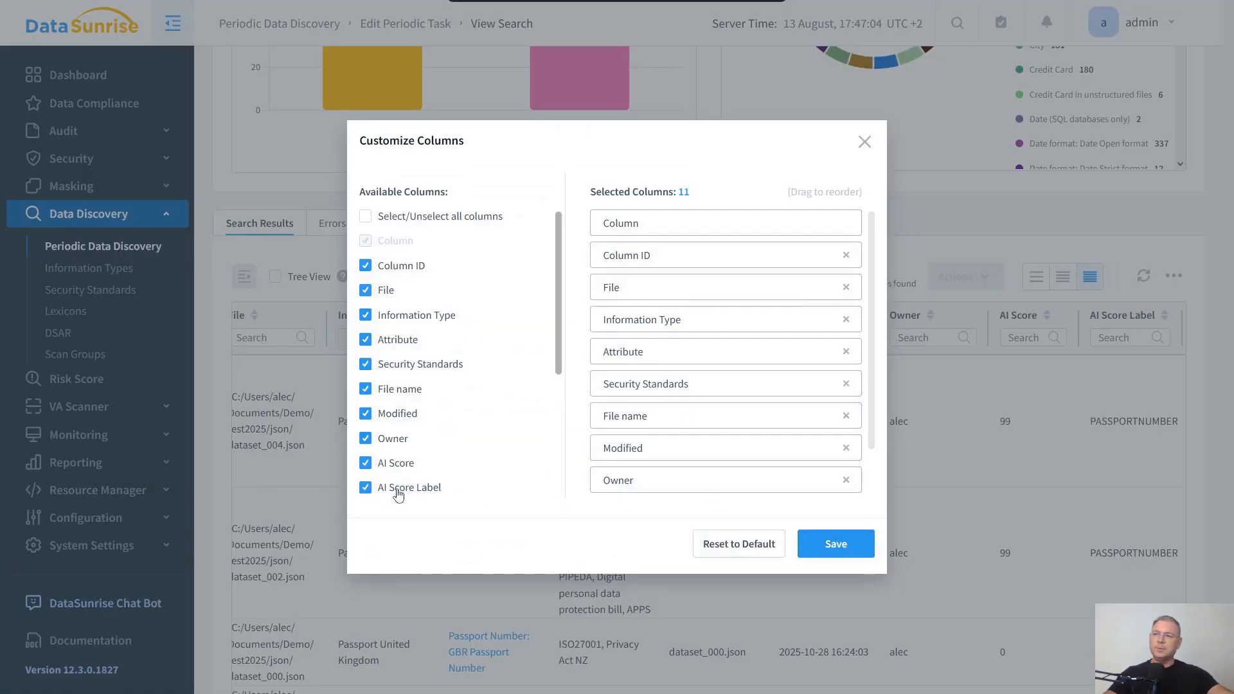
- Close the column customization dialog and examine the AI Score and AI Score Label of the passport results
{"action": "left_click", "coordinate": [865, 142]}
{"action": "scroll", "coordinate": [1119, 392], "scroll_direction": "down", "scroll_amount": 1}
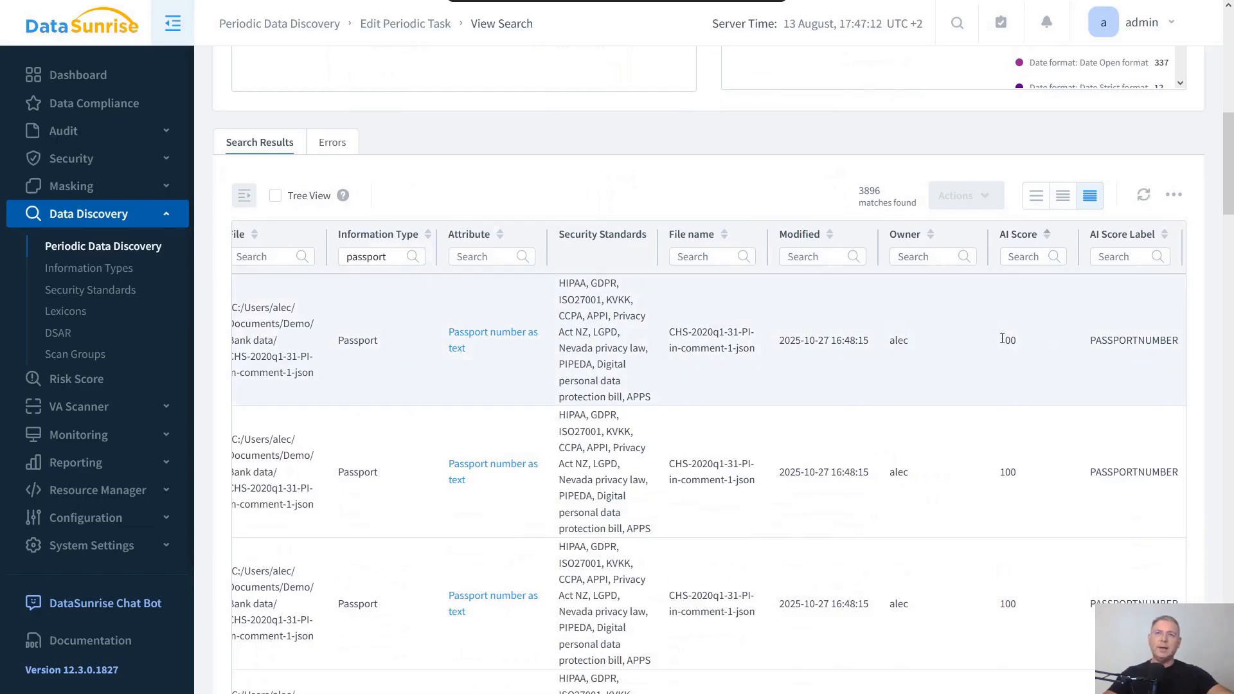
{"action": "double_click", "coordinate": [1118, 341]}
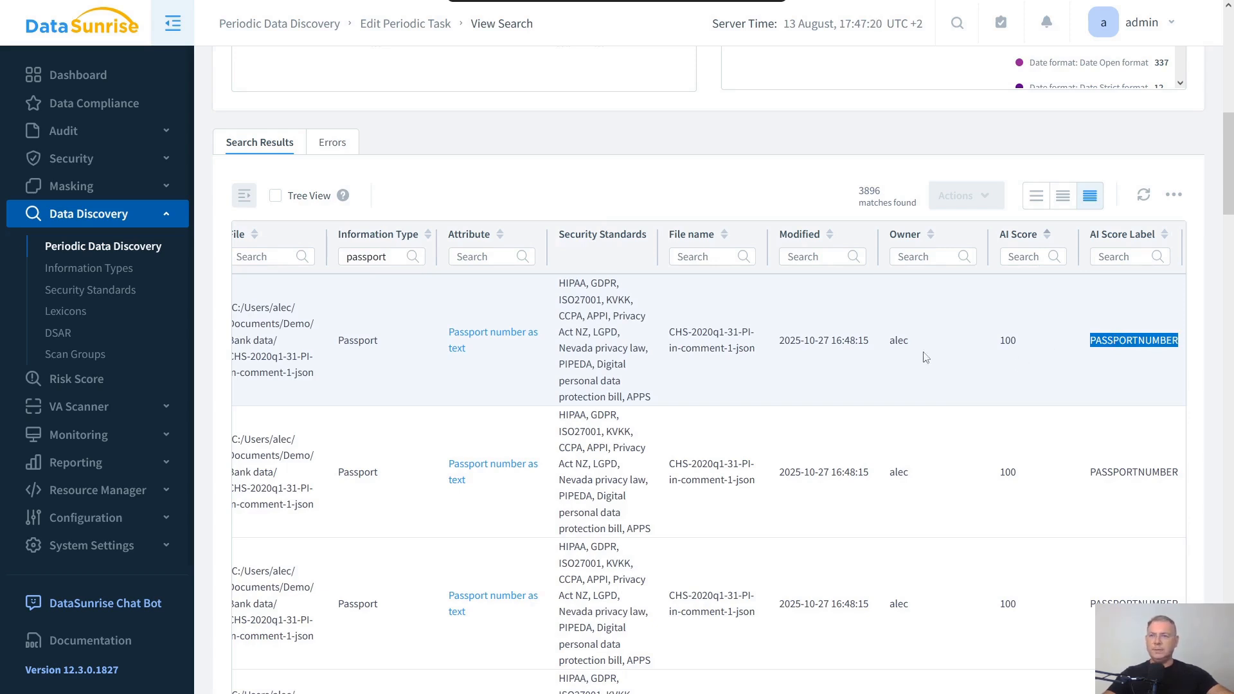
{"action": "left_click", "coordinate": [874, 346]}
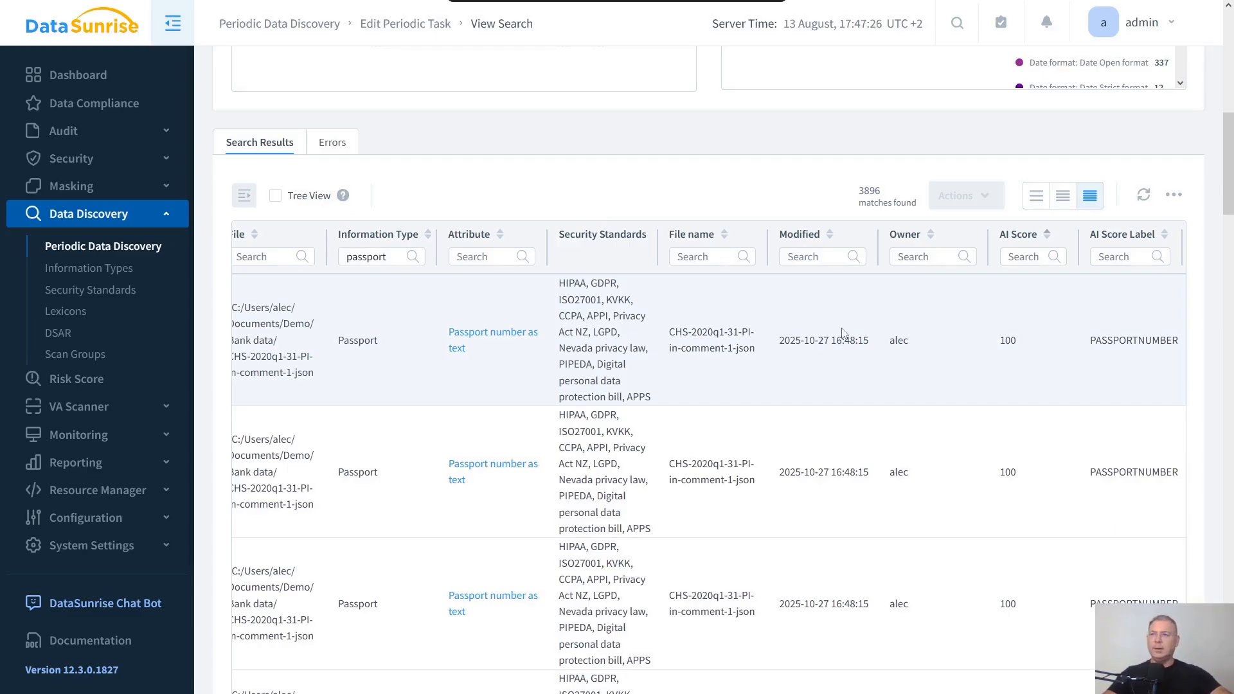
- View the first passport result's column contents, highlight the matched passport value, and close the viewer
{"action": "scroll", "coordinate": [842, 333], "scroll_direction": "left", "scroll_amount": 5}
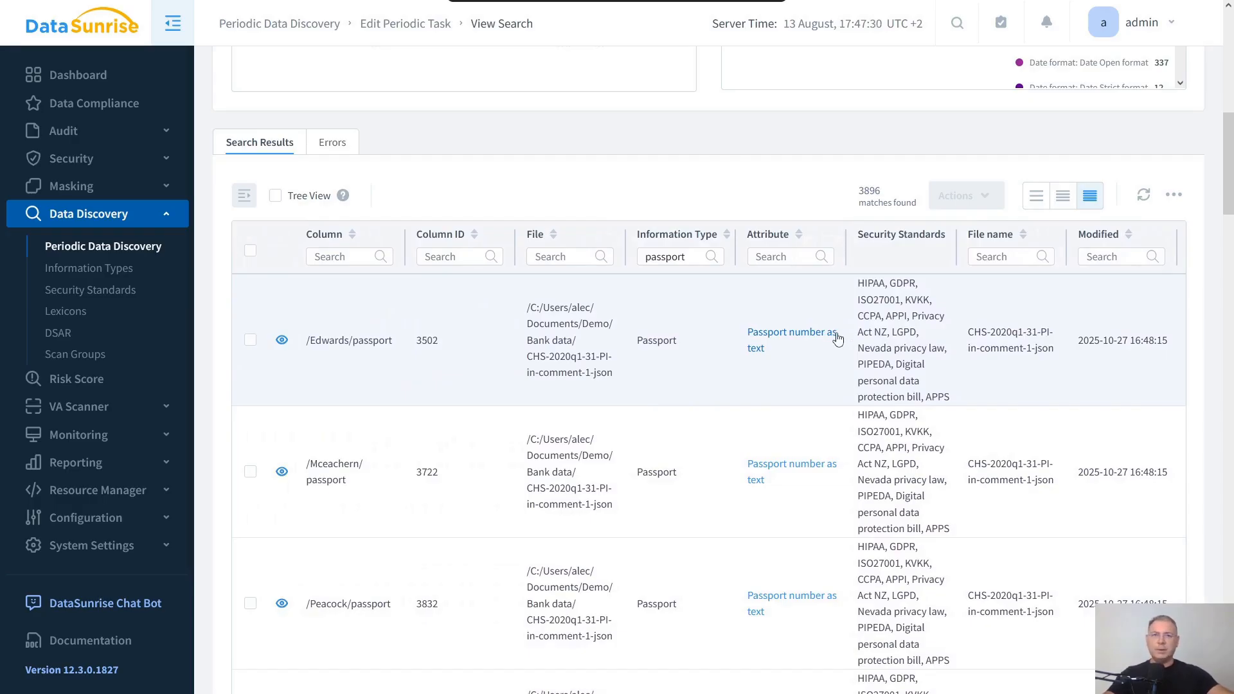
{"action": "left_click", "coordinate": [282, 341]}
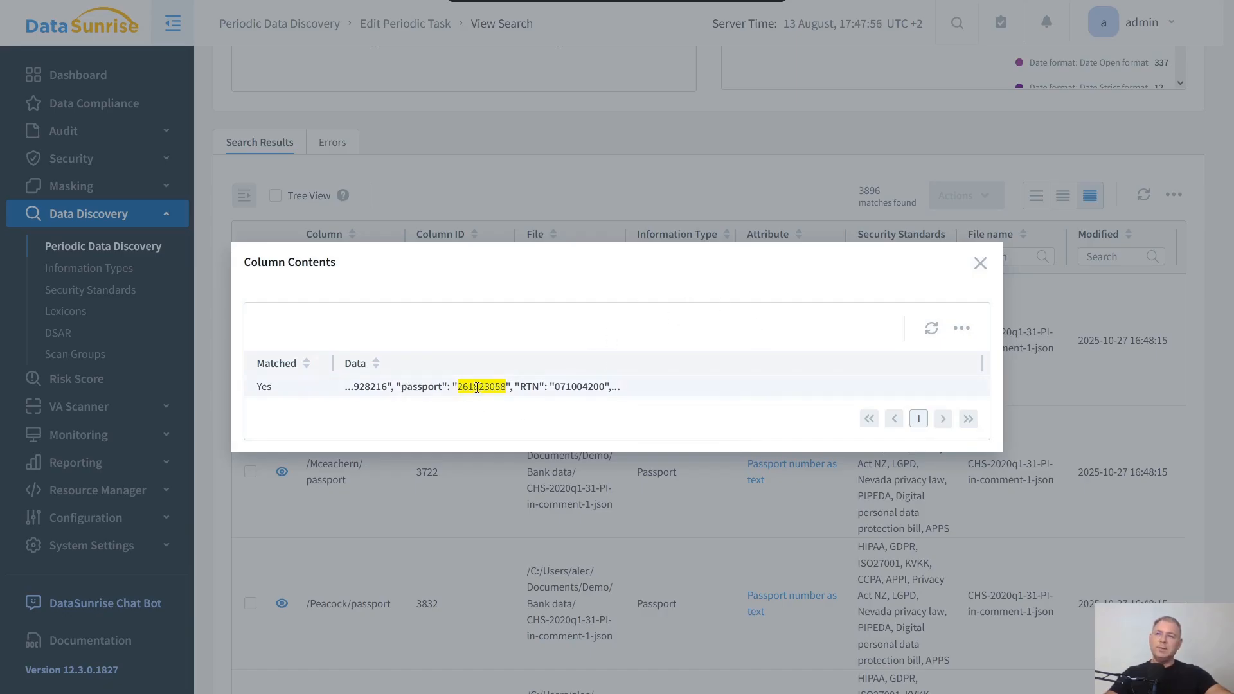
{"action": "left_click_drag", "start_coordinate": [458, 387], "coordinate": [507, 383]}
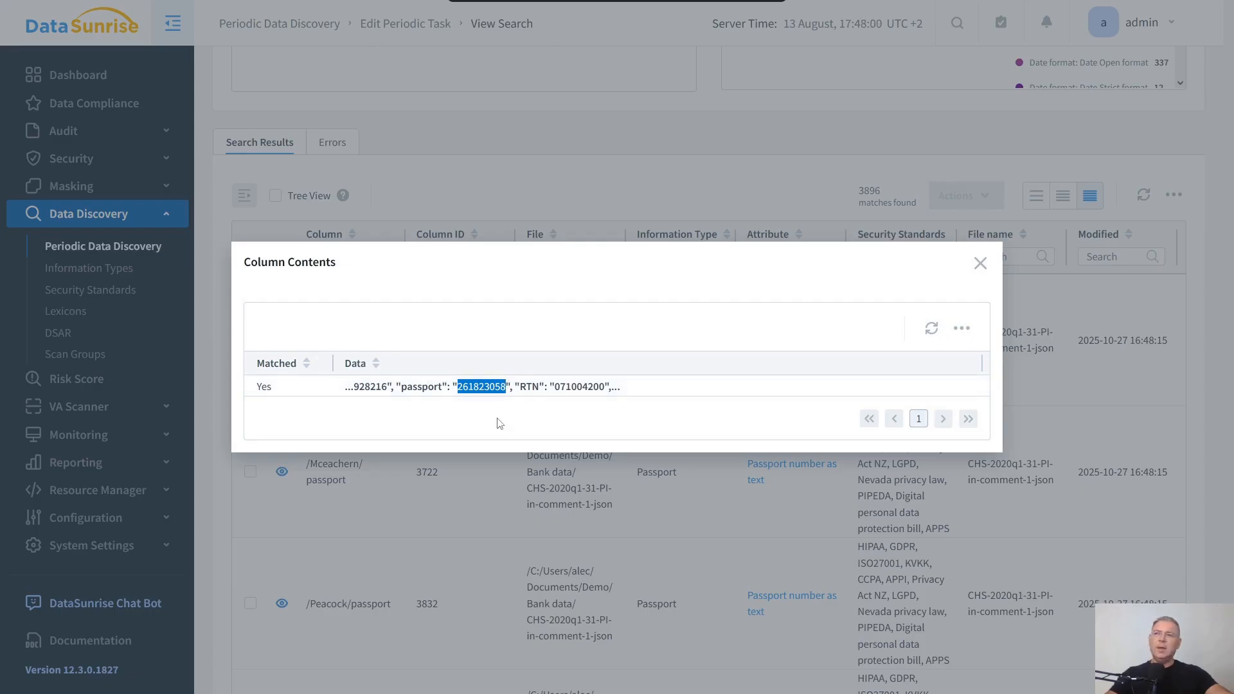
{"action": "left_click", "coordinate": [981, 263]}
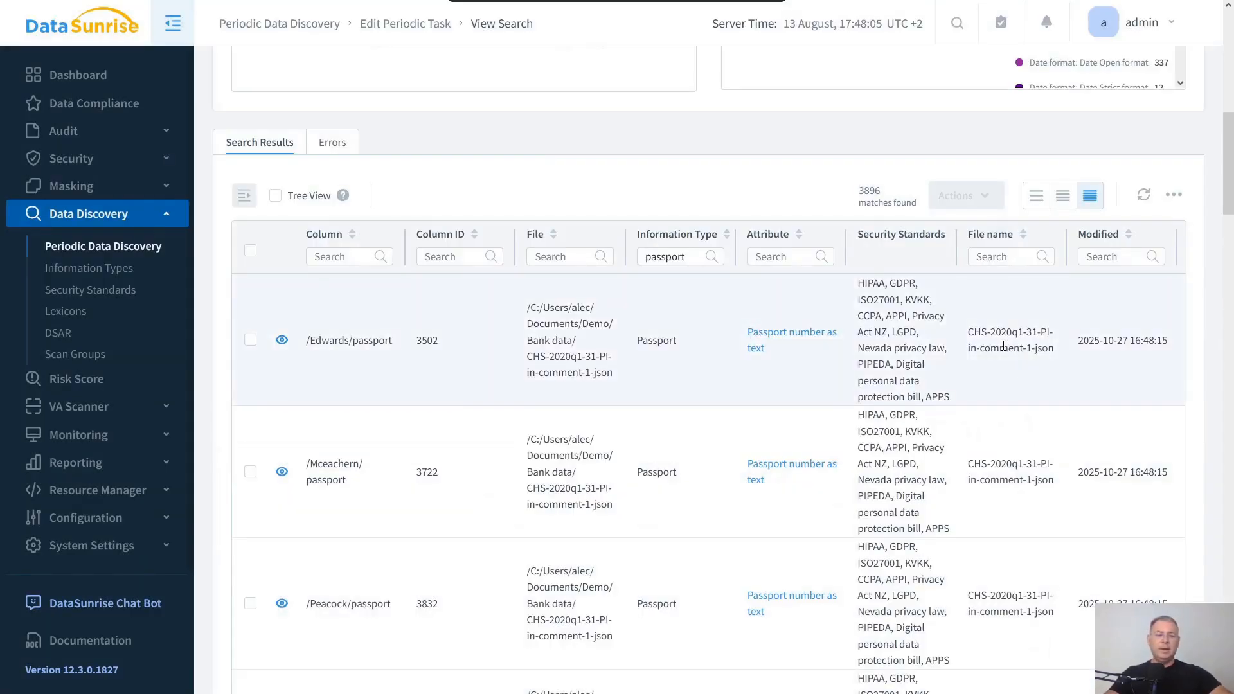
{"action": "scroll", "coordinate": [1009, 348], "scroll_direction": "right", "scroll_amount": 5}
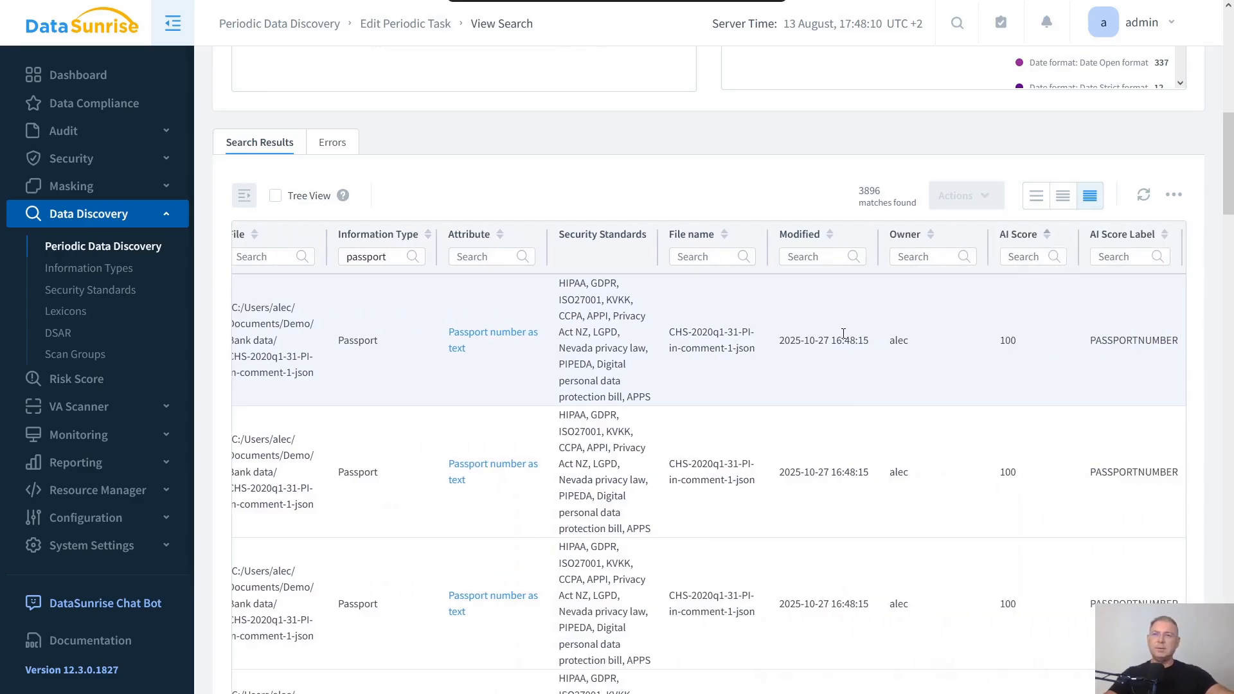
{"action": "scroll", "coordinate": [853, 334], "scroll_direction": "left", "scroll_amount": 1}
{"action": "scroll", "coordinate": [853, 335], "scroll_direction": "left", "scroll_amount": 4}
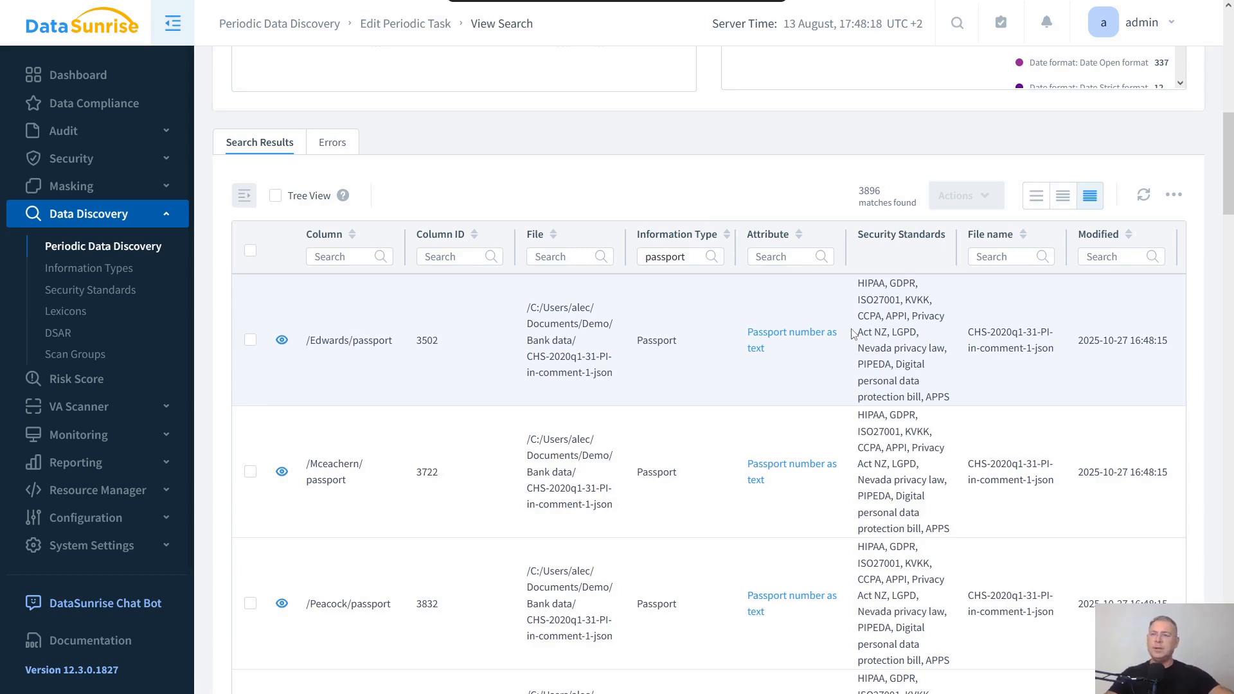
- Switch to the AIScore model folder in File Explorer, inspect the model.onnx file, and return to the browser
{"action": "key", "text": "alt+Tab"}
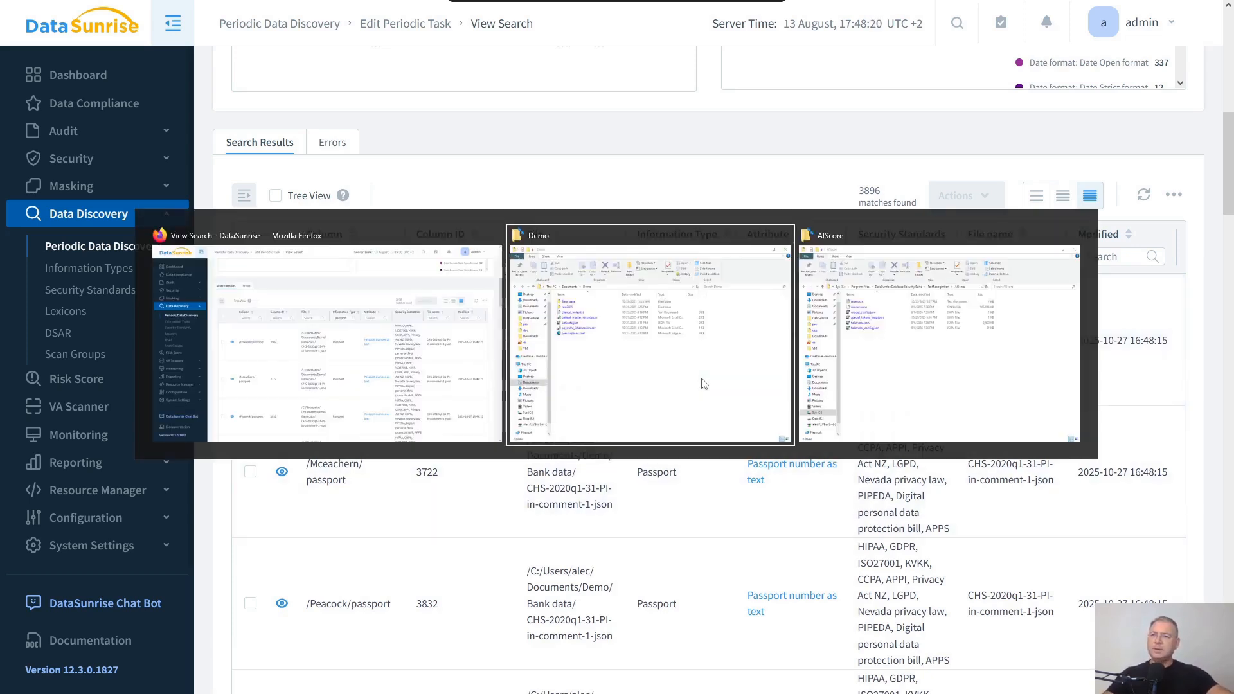
{"action": "key", "text": "alt+Tab"}
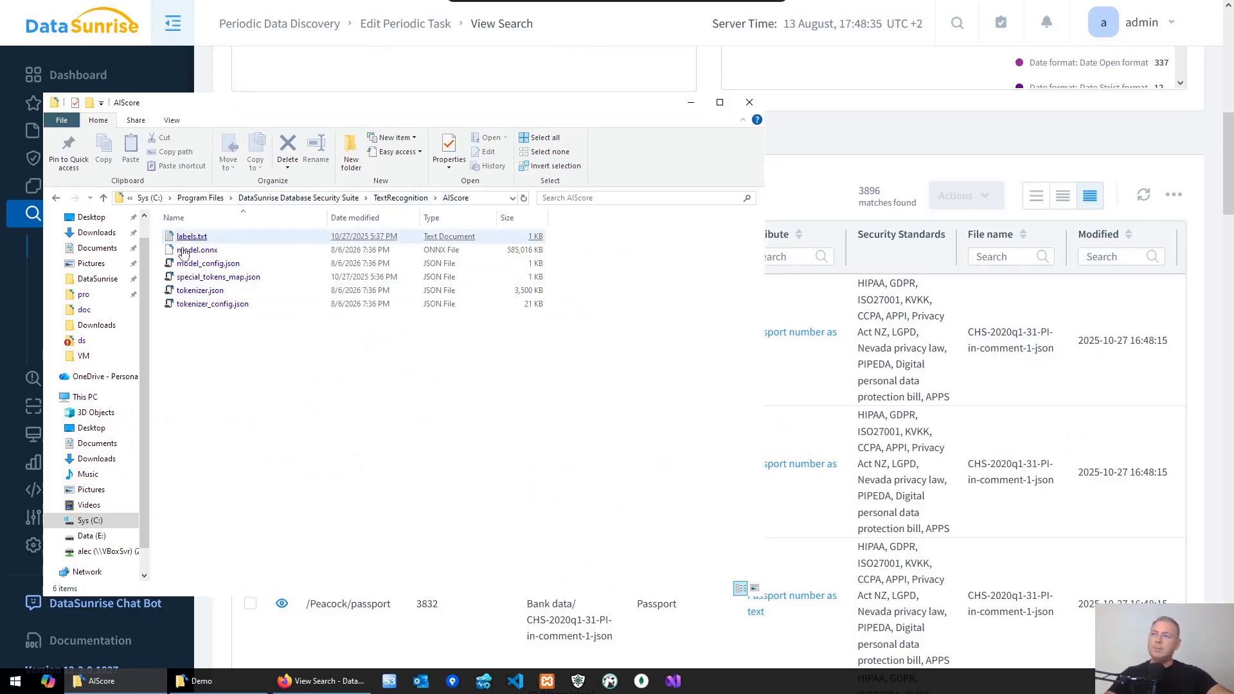
{"action": "left_click", "coordinate": [203, 252]}
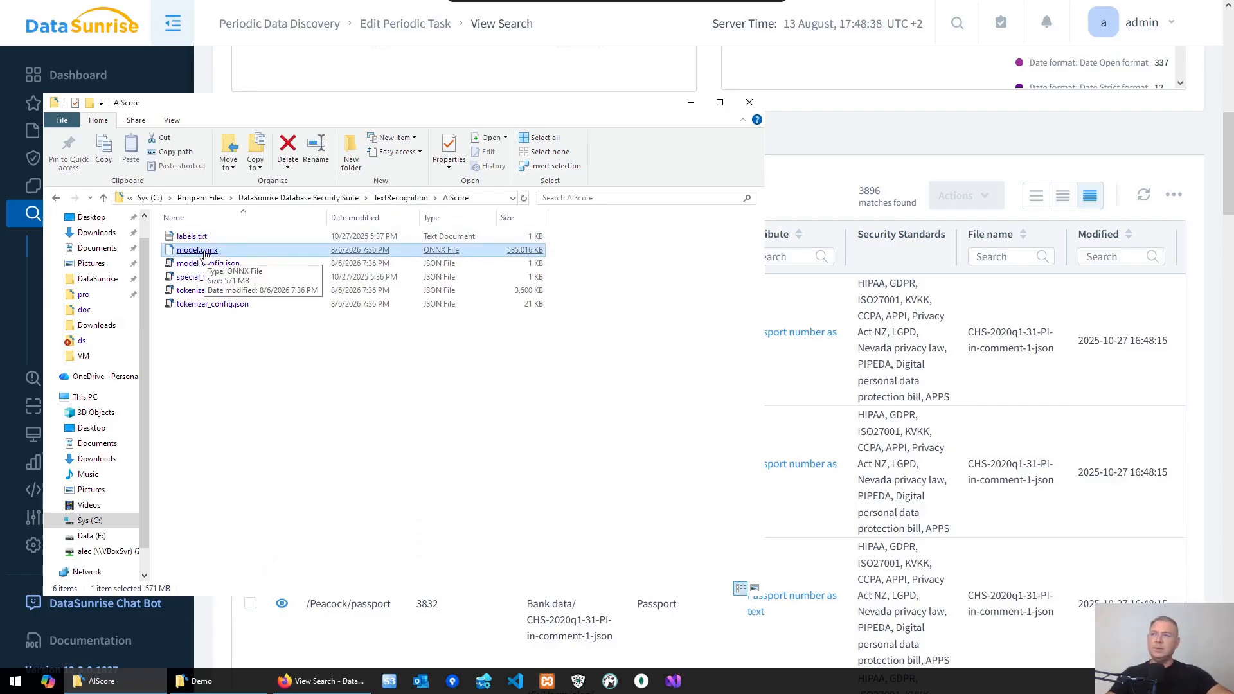
{"action": "left_click", "coordinate": [262, 348]}
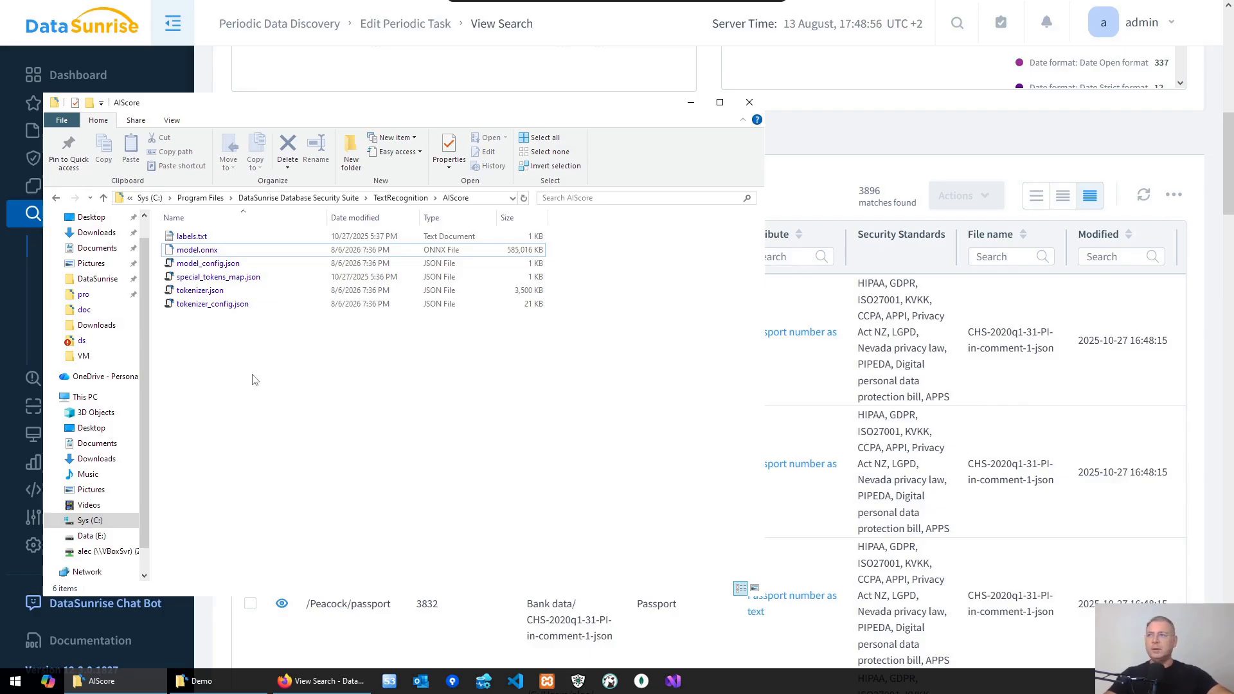
{"action": "left_click", "coordinate": [801, 135]}
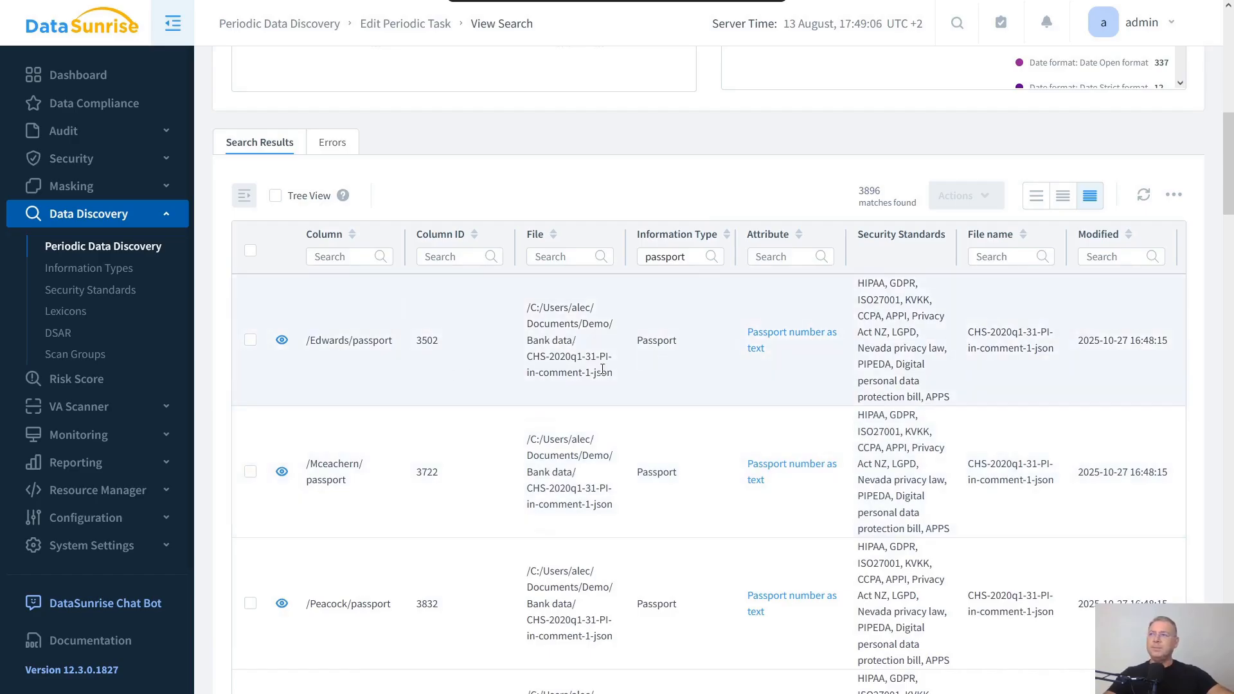
- Return to the periodic task's settings and open the DataDiscoveryNLPProvider parameter details
{"action": "scroll", "coordinate": [691, 282], "scroll_direction": "up", "scroll_amount": 8}
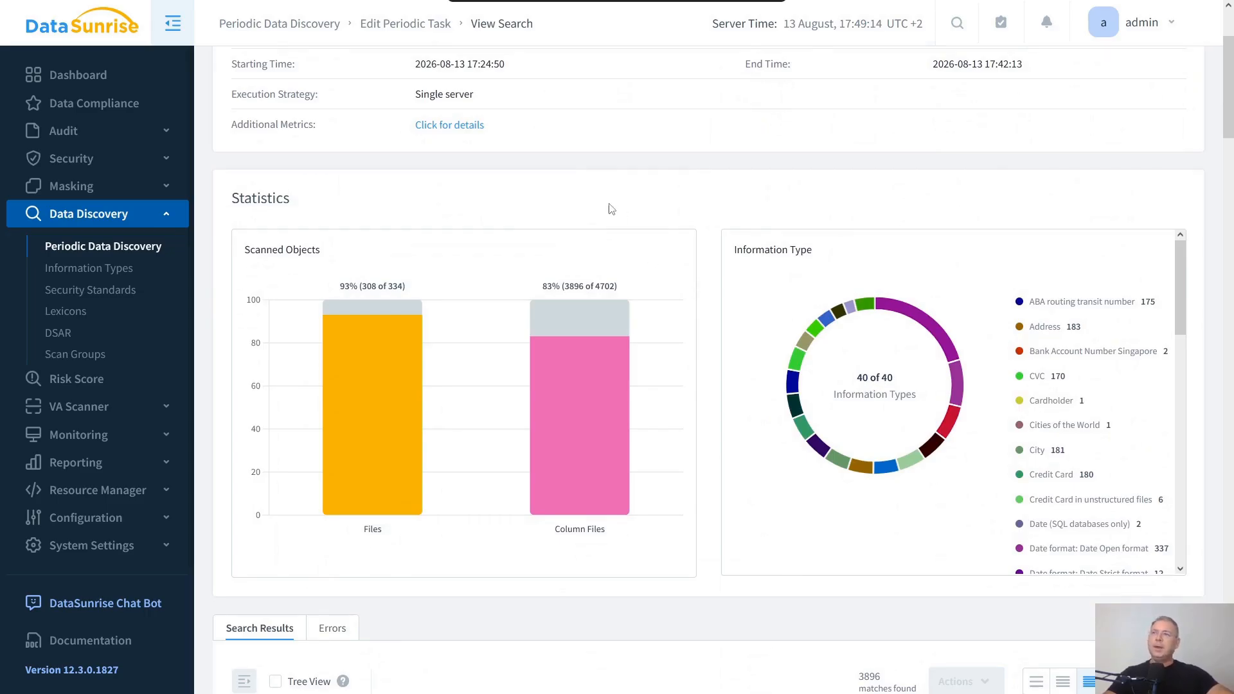
{"action": "key", "text": "alt+Left"}
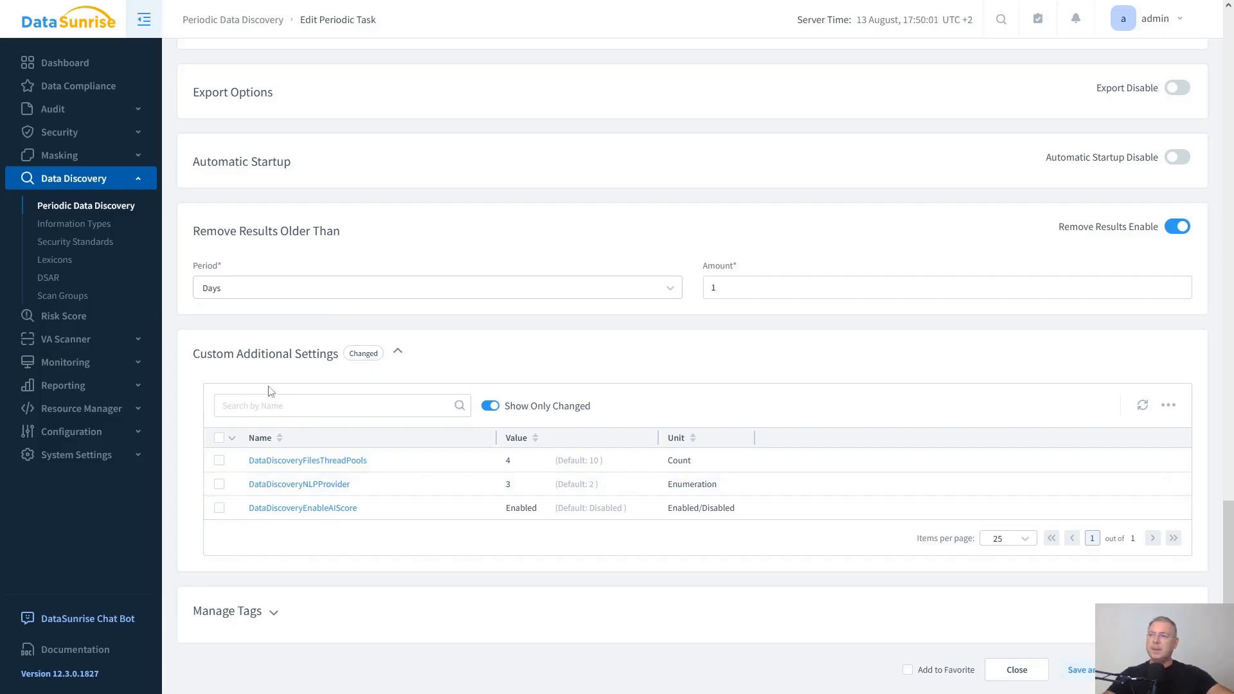
{"action": "left_click", "coordinate": [264, 485]}
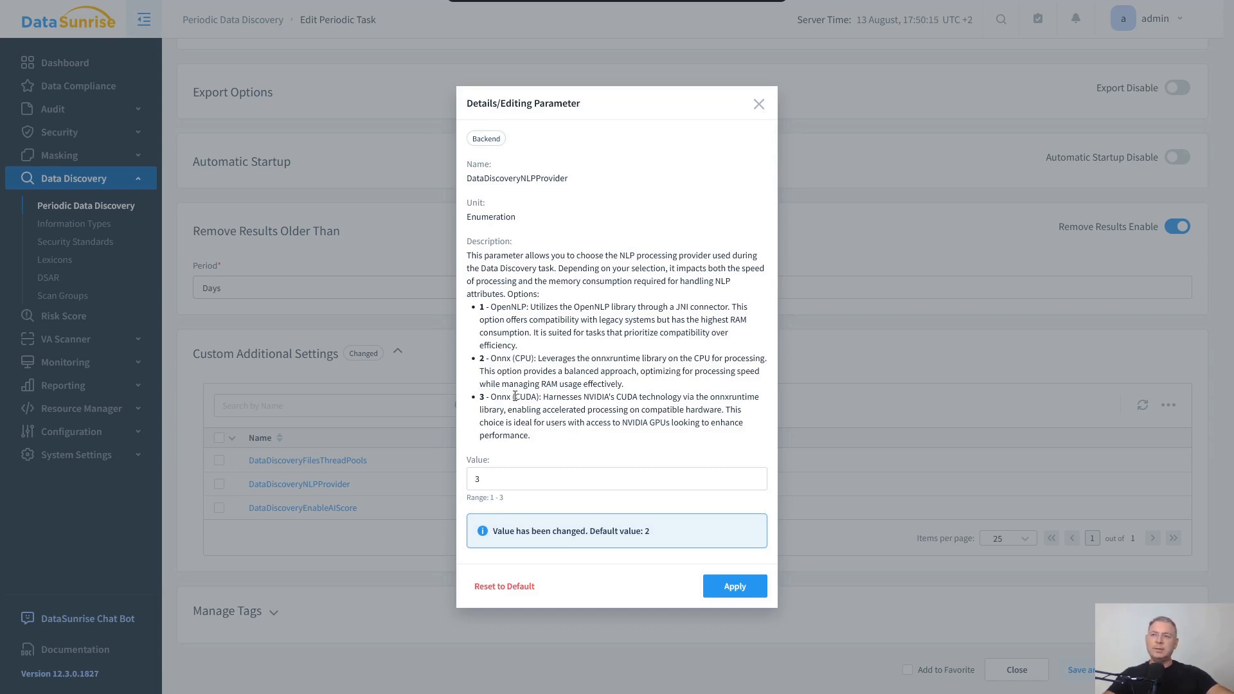
{"action": "left_click_drag", "start_coordinate": [514, 397], "coordinate": [535, 396]}
{"action": "left_click", "coordinate": [596, 388]}
{"action": "left_click", "coordinate": [758, 106]}
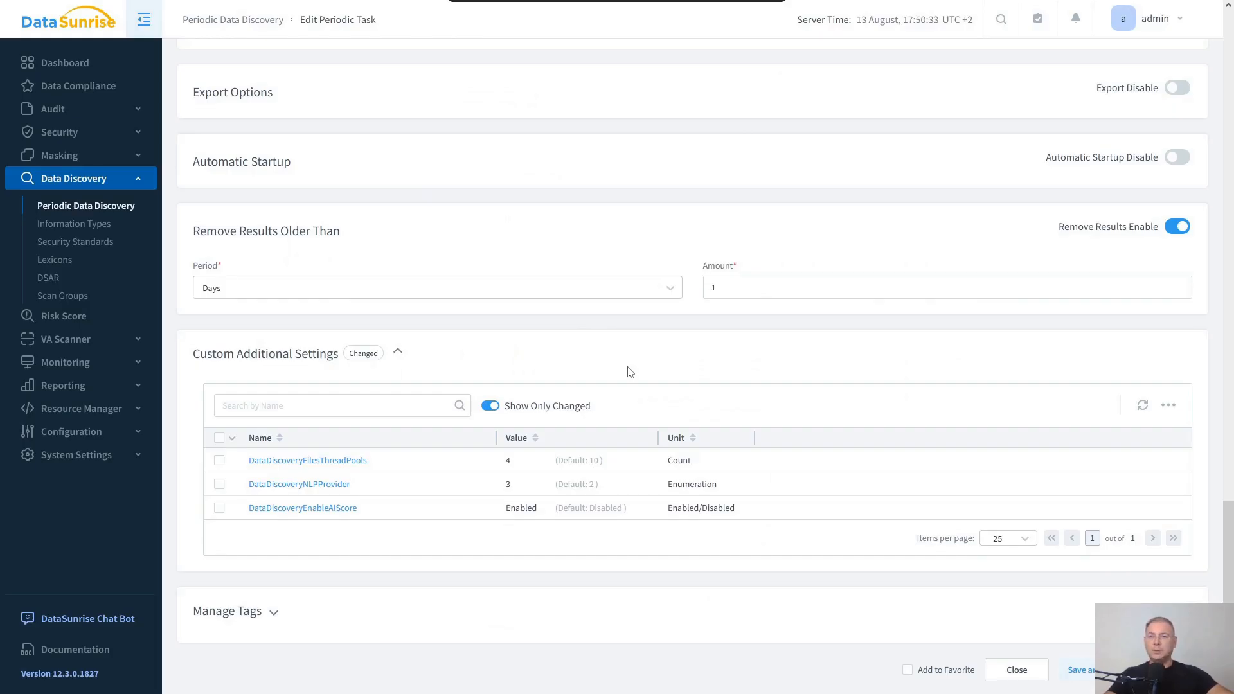
- Reopen the DataDiscoveryNLPProvider parameter and read the Onnx (CUDA) option description before closing it
{"action": "scroll", "coordinate": [493, 444], "scroll_direction": "down", "scroll_amount": 1}
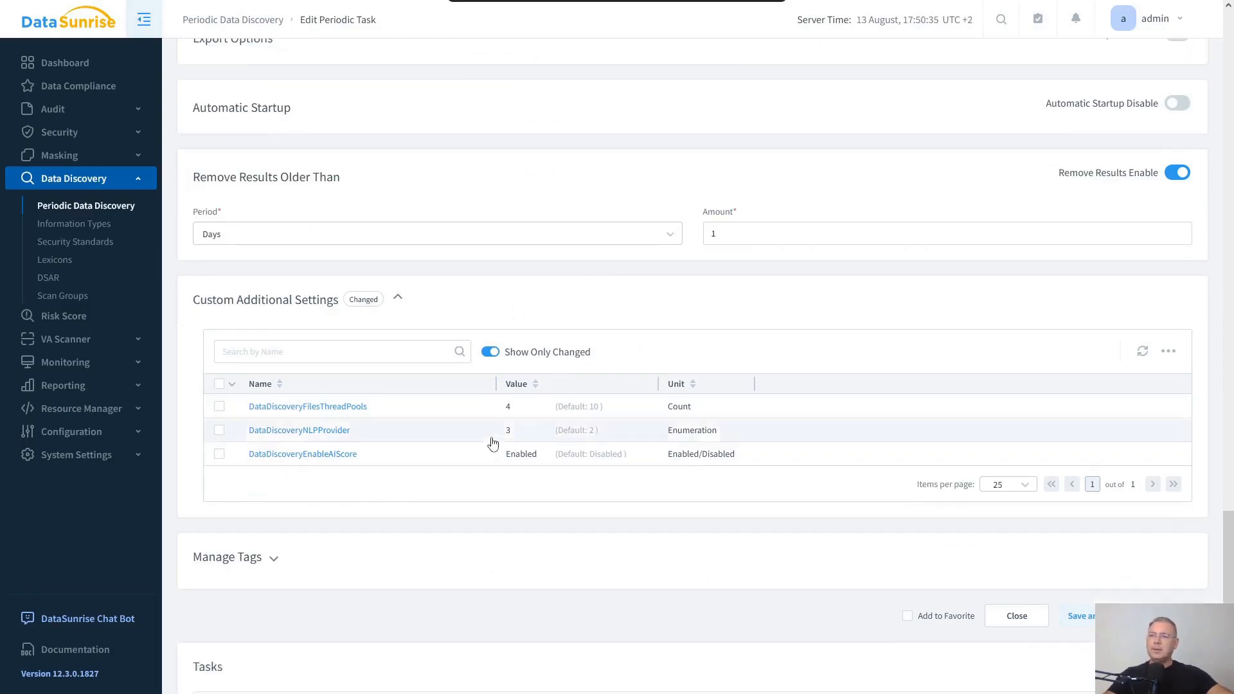
{"action": "scroll", "coordinate": [492, 444], "scroll_direction": "down", "scroll_amount": 4}
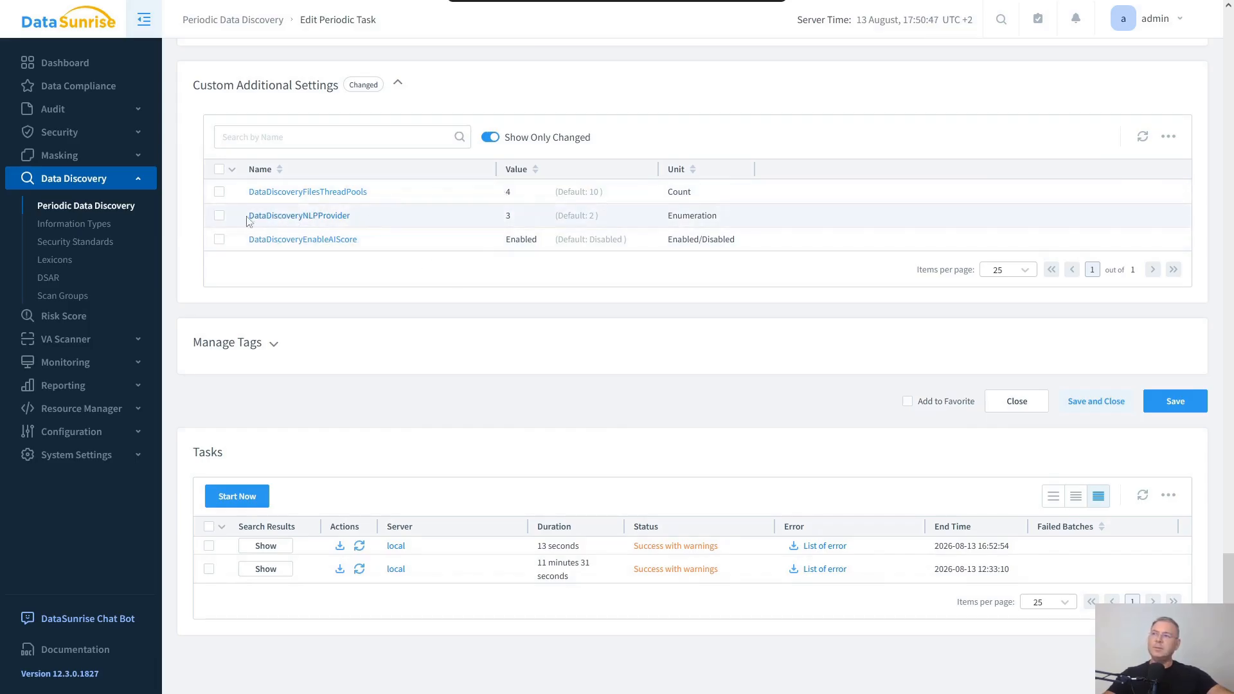
{"action": "left_click", "coordinate": [328, 218]}
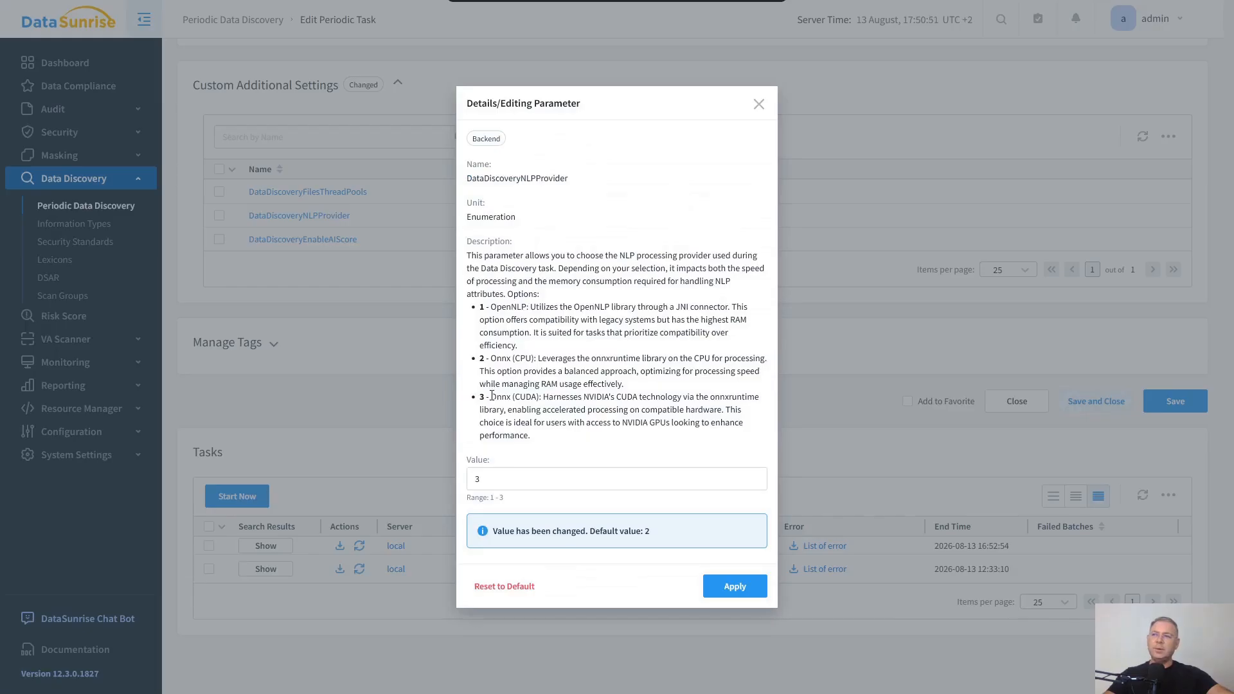
{"action": "left_click_drag", "start_coordinate": [492, 397], "coordinate": [542, 397]}
{"action": "left_click", "coordinate": [760, 104]}
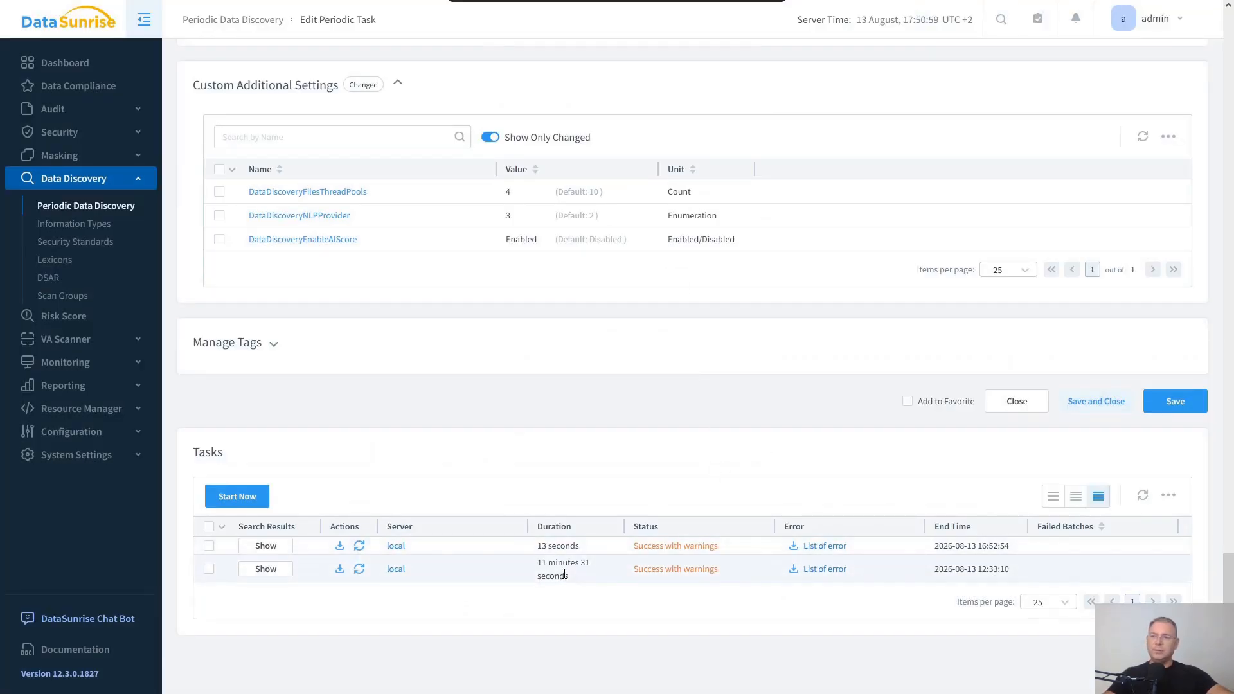
- Review the task's selected report columns, such as AI Score (Expected), and the Tasks list
{"action": "scroll", "coordinate": [502, 308], "scroll_direction": "up", "scroll_amount": 10}
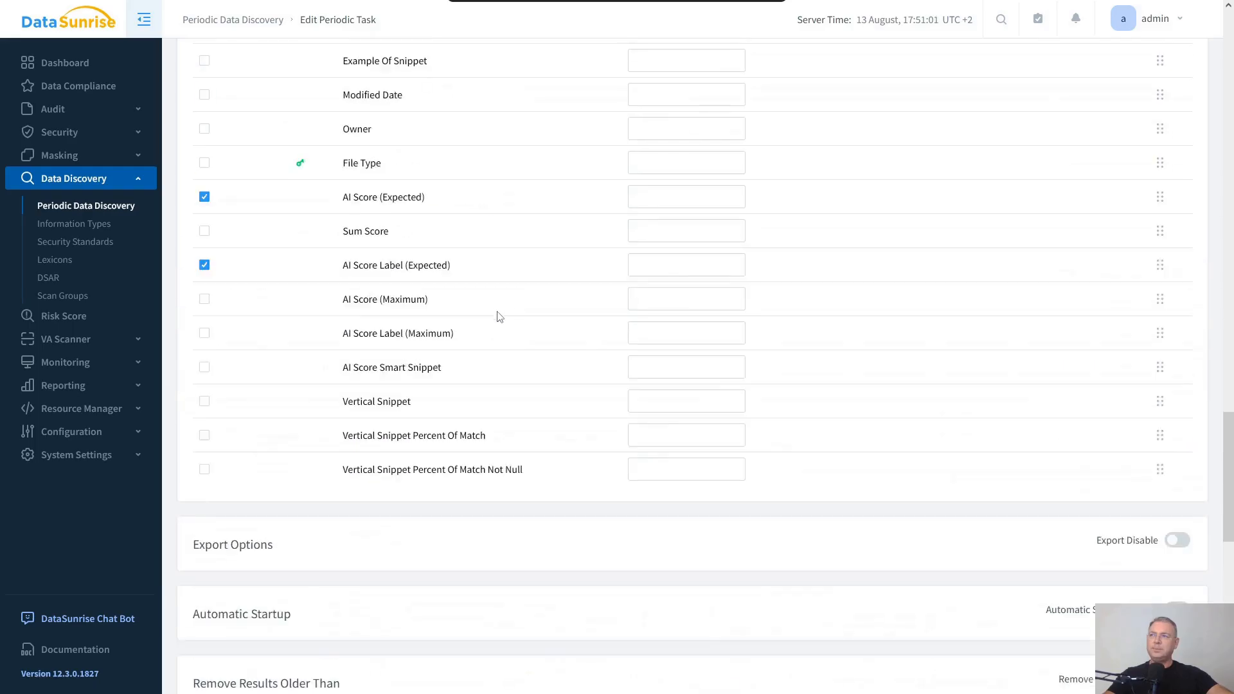
{"action": "scroll", "coordinate": [500, 317], "scroll_direction": "up", "scroll_amount": 3}
{"action": "scroll", "coordinate": [501, 325], "scroll_direction": "down", "scroll_amount": 10}
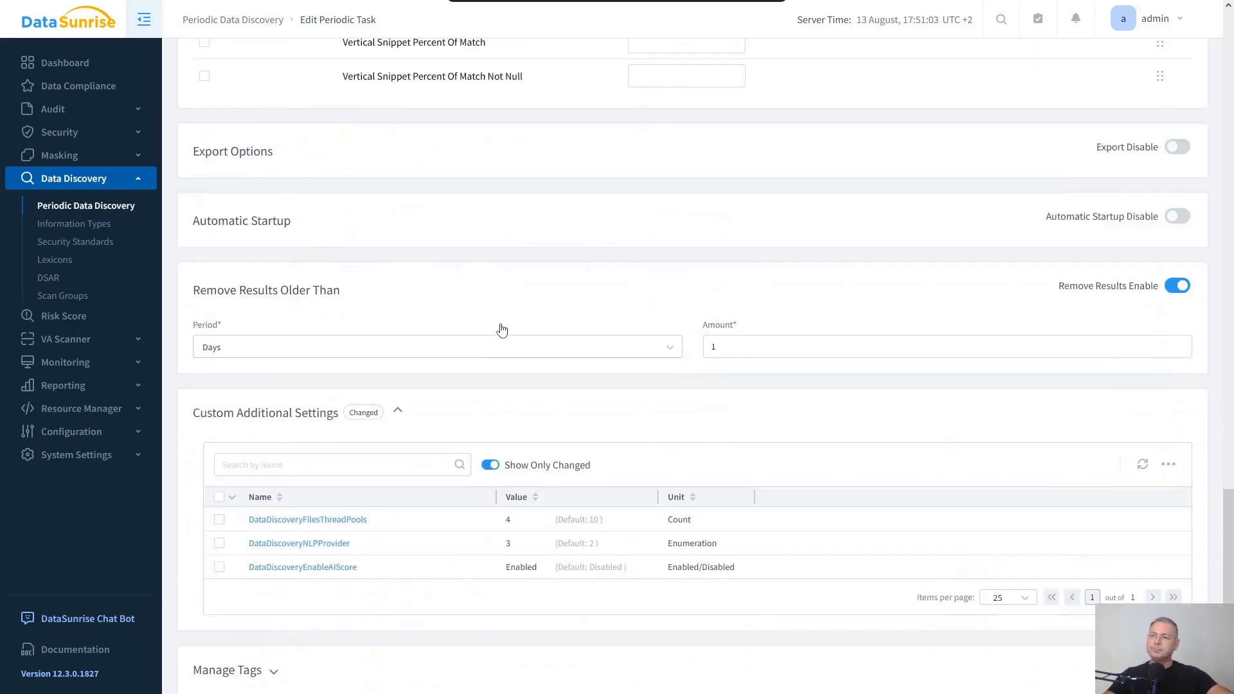
{"action": "scroll", "coordinate": [502, 330], "scroll_direction": "down", "scroll_amount": 5}
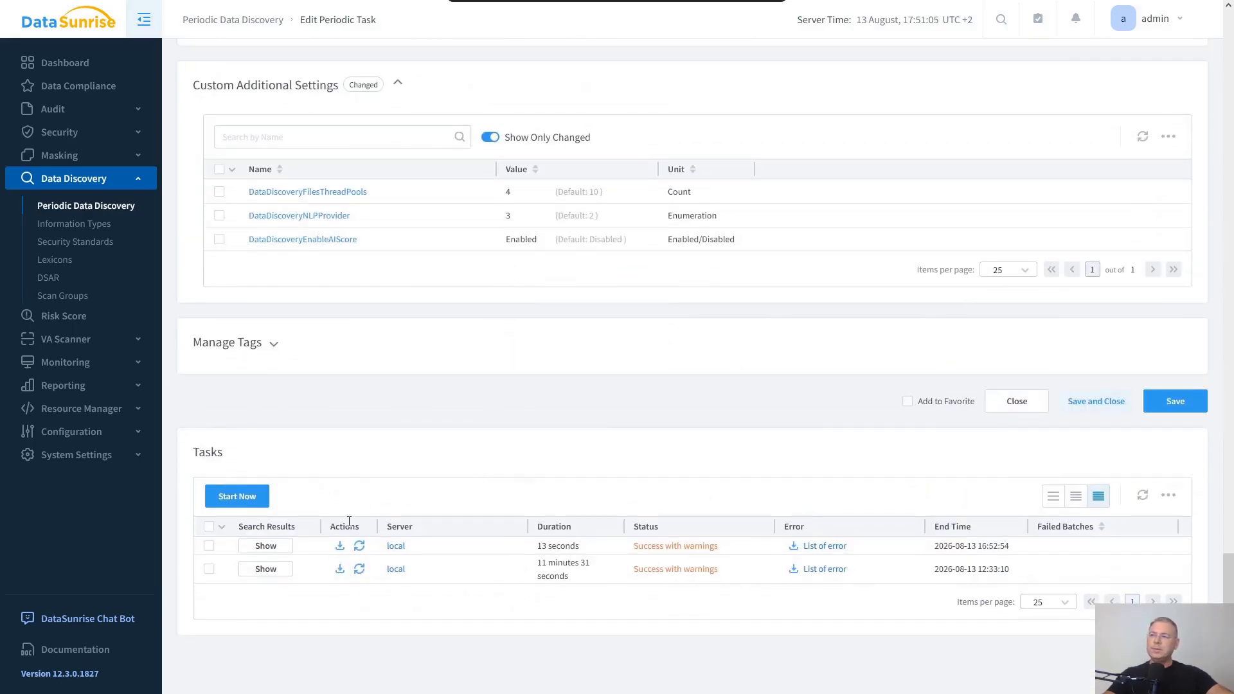
{"action": "left_click", "coordinate": [226, 505]}
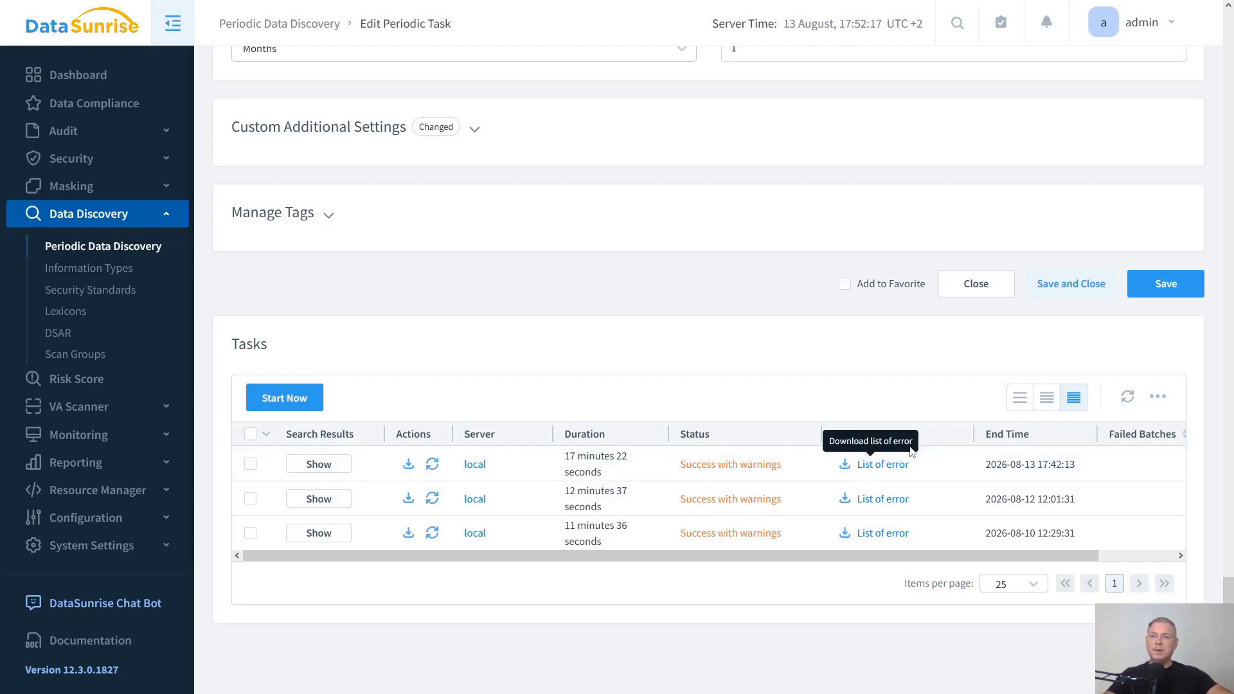
- Download the Report of the newest run and open the downloaded AI Score CSV file
{"action": "left_click", "coordinate": [409, 466]}
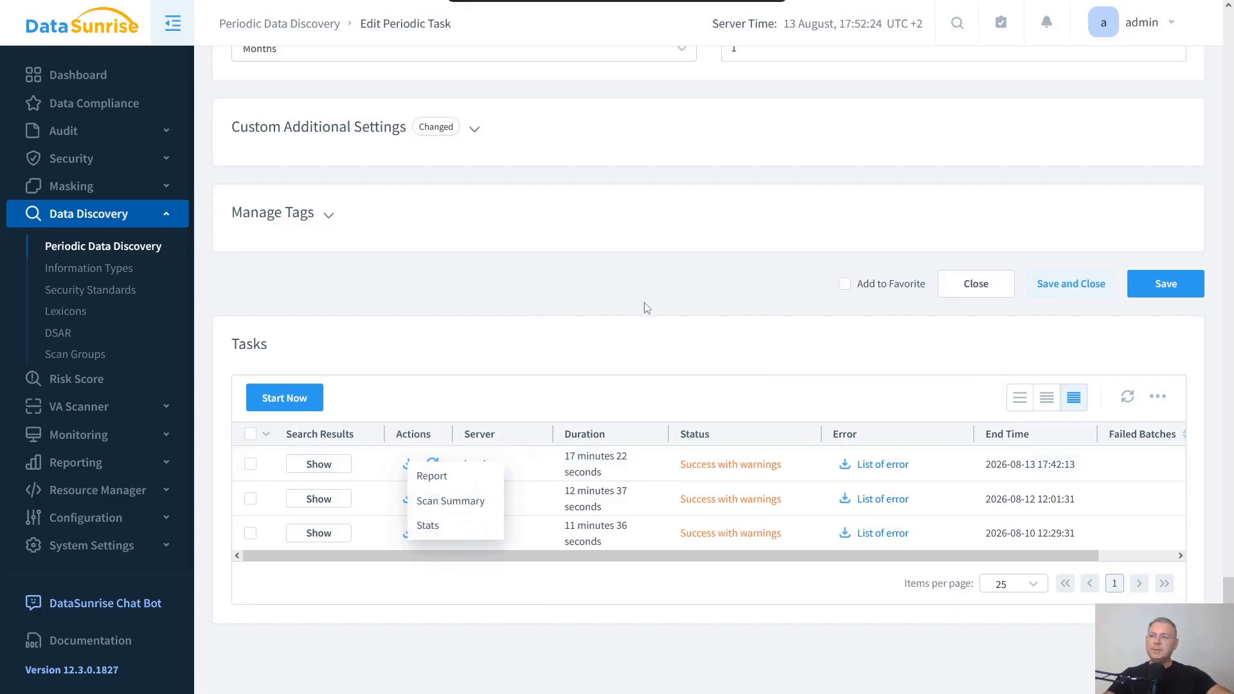
{"action": "left_click", "coordinate": [441, 482]}
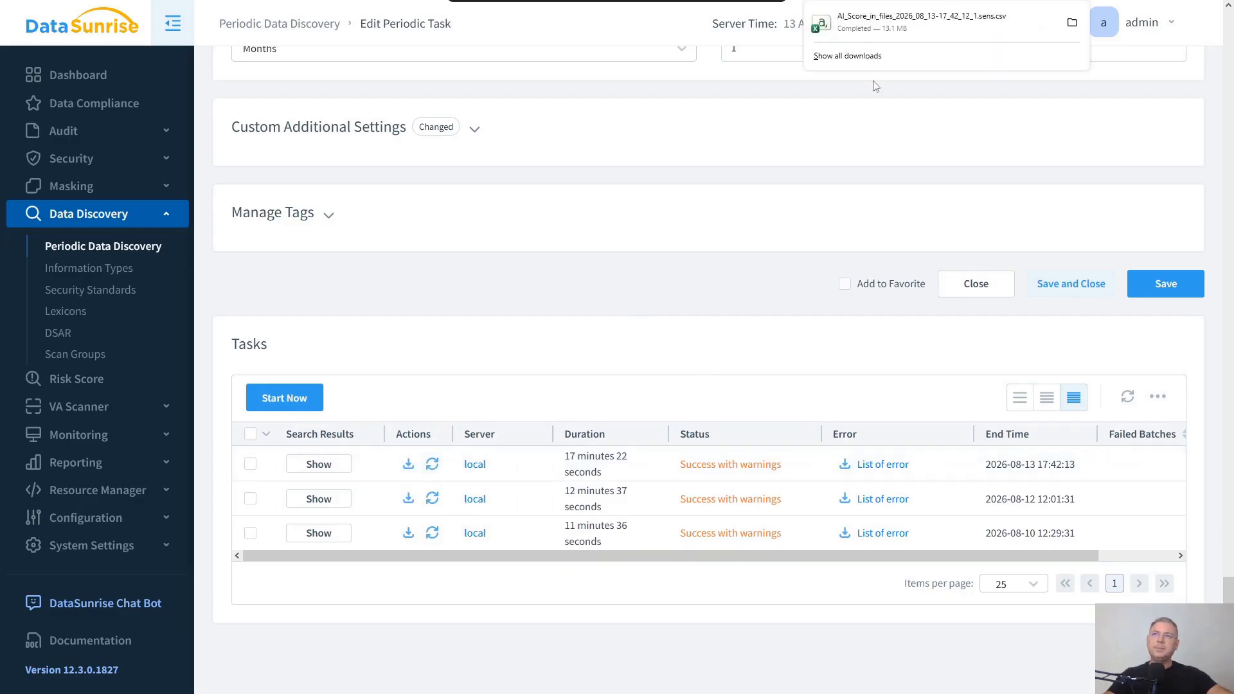
{"action": "left_click", "coordinate": [916, 24]}
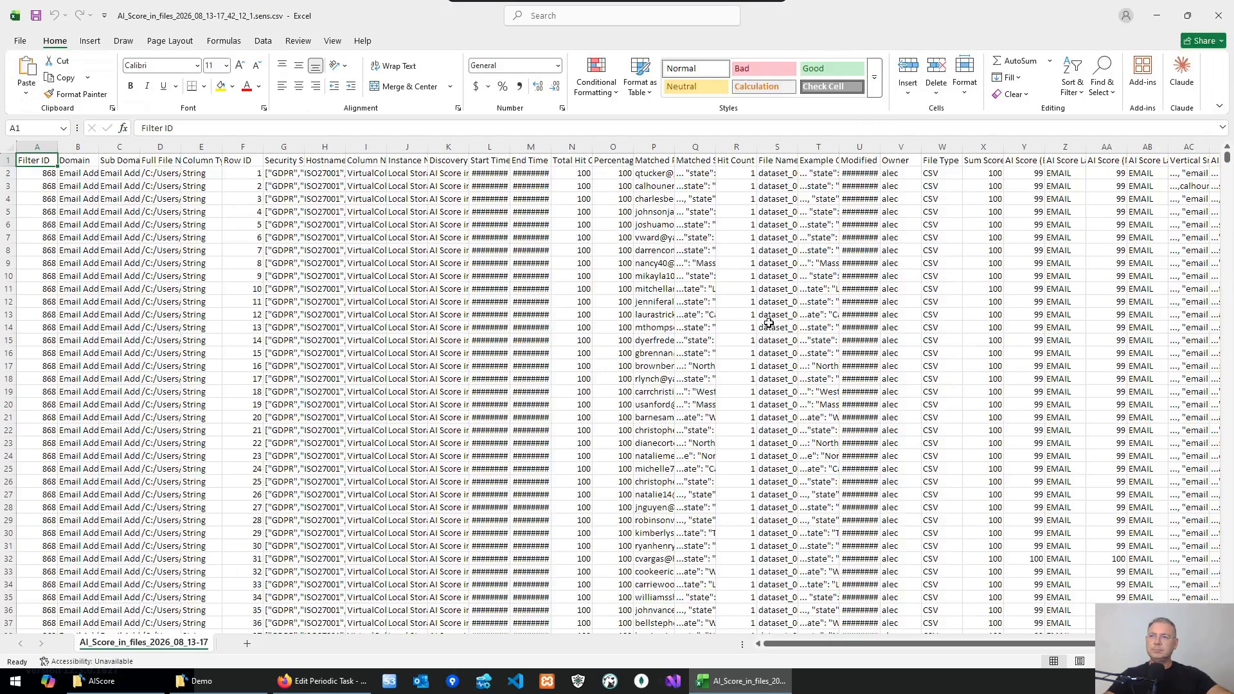
- Select the whole sheet and autofit all column widths in the CSV report
{"action": "left_click", "coordinate": [32, 147]}
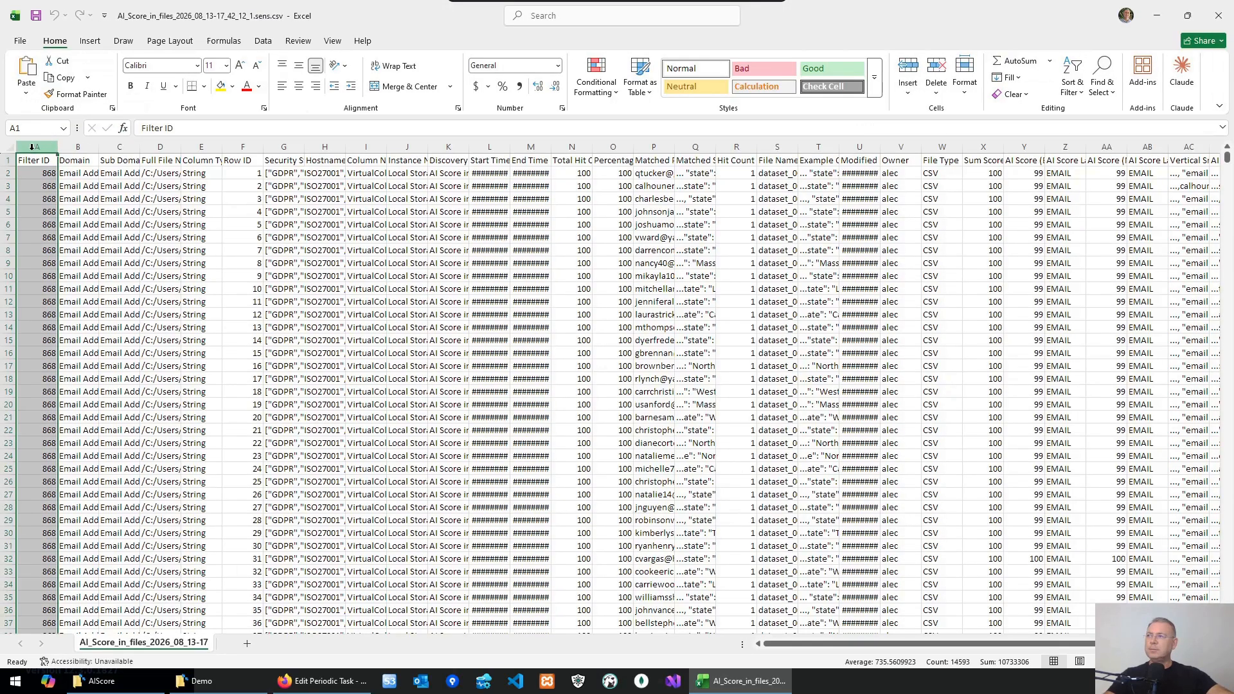
{"action": "left_click", "coordinate": [10, 147]}
{"action": "double_click", "coordinate": [54, 147]}
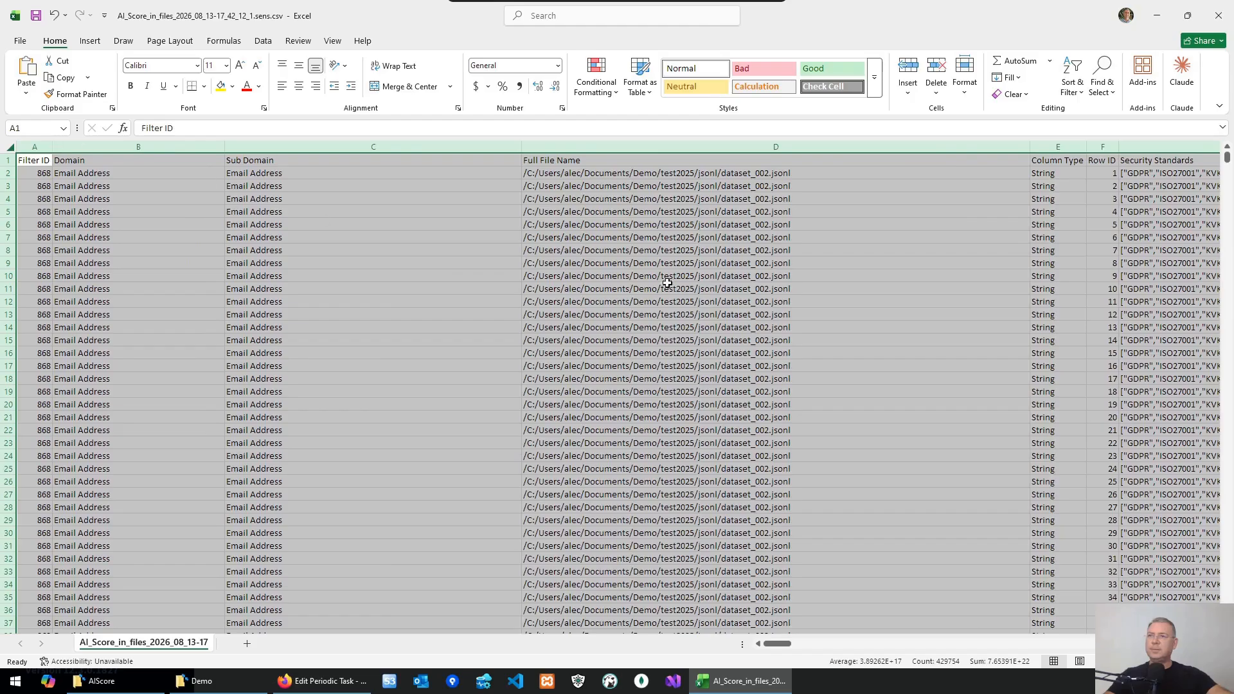
- Browse the first data row's cells, starting from the Full File Name column
{"action": "left_click", "coordinate": [666, 276]}
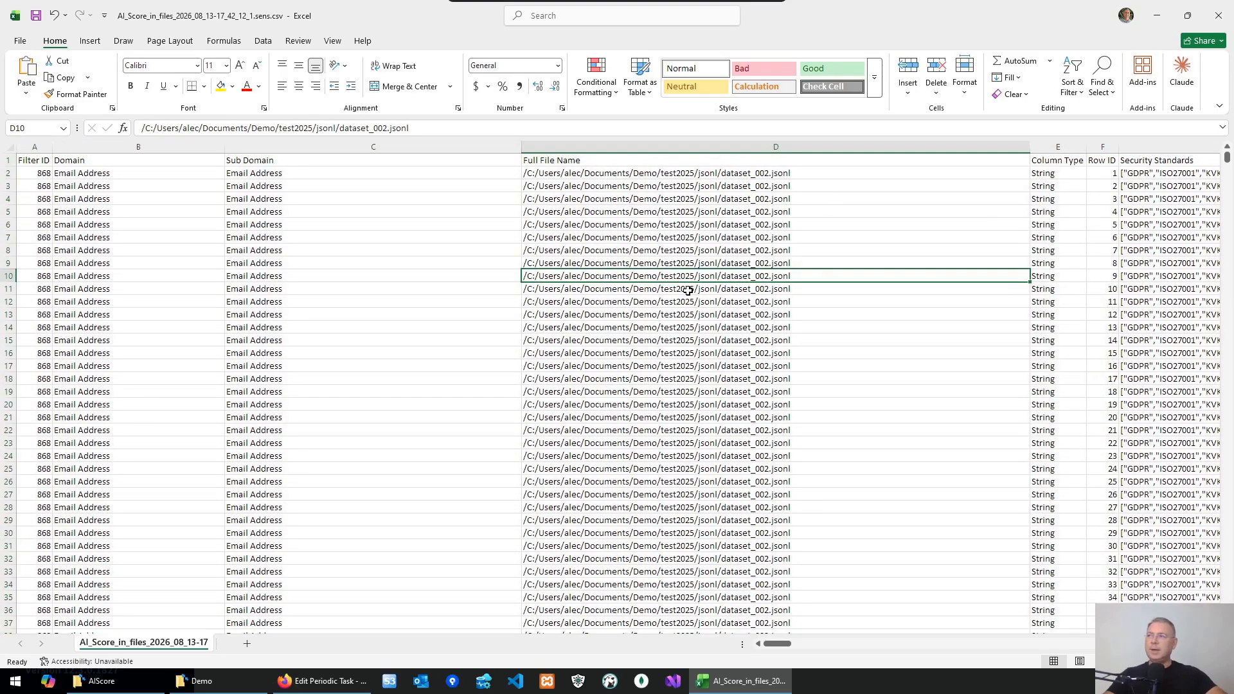
{"action": "key", "text": "ctrl+Home"}
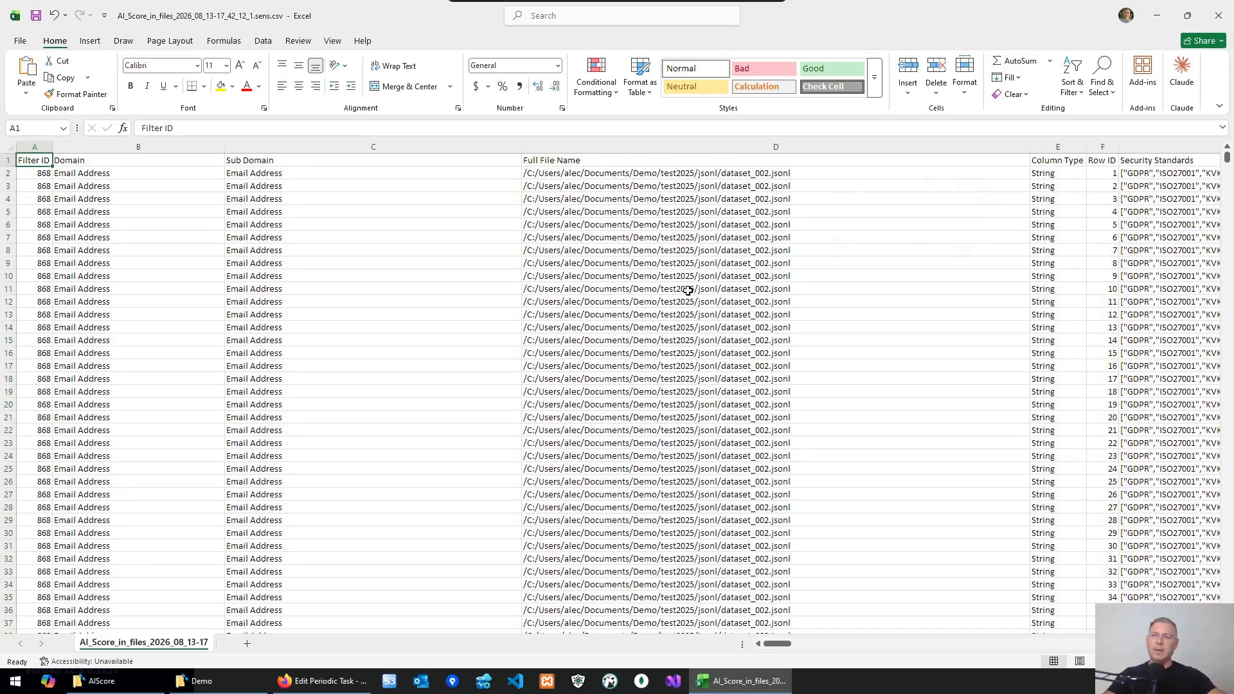
{"action": "left_click", "coordinate": [763, 176]}
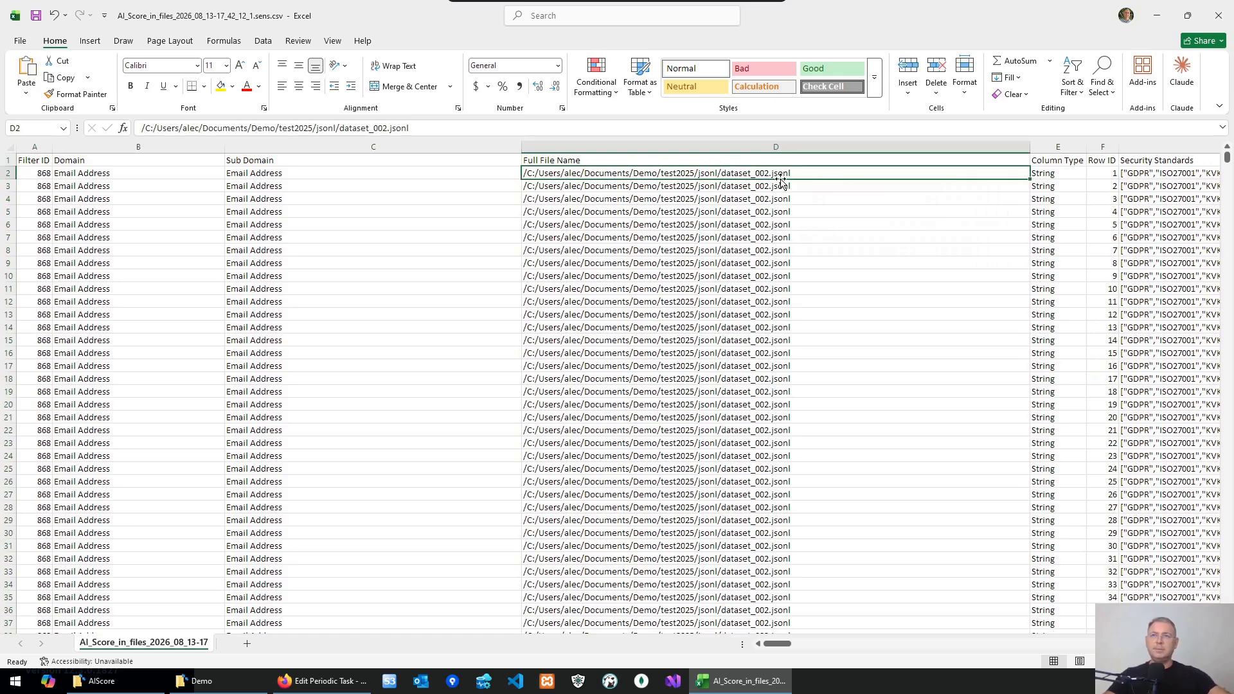
{"action": "key", "text": "Right"}
{"action": "key", "text": "Right"}
{"action": "key", "text": "Right"}
{"action": "key", "text": "Right"}
{"action": "key", "text": "Right"}
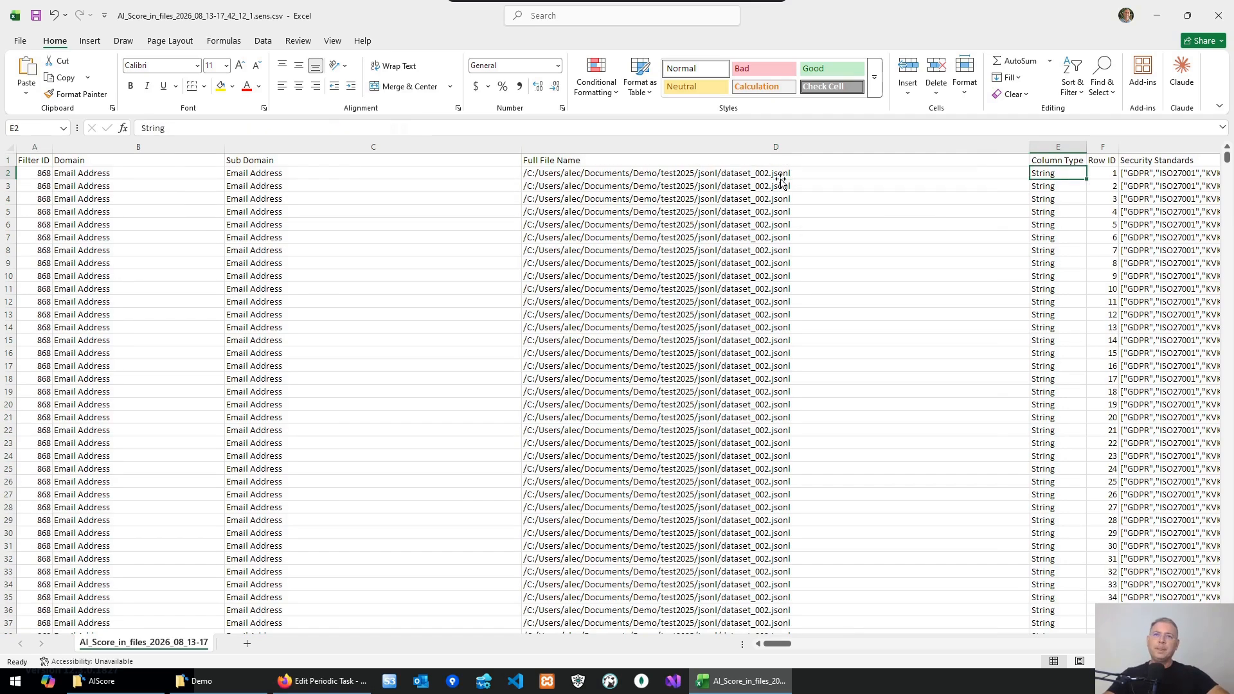
- Step along the first data row through the matched phrase, snippet, file and date columns to the AI Score columns
{"action": "key", "text": "Right"}
{"action": "key", "text": "Right"}
{"action": "key", "text": "Right"}
{"action": "key", "text": "Right"}
{"action": "key", "text": "Right"}
{"action": "key", "text": "Right"}
{"action": "key", "text": "Right"}
{"action": "key", "text": "Right"}
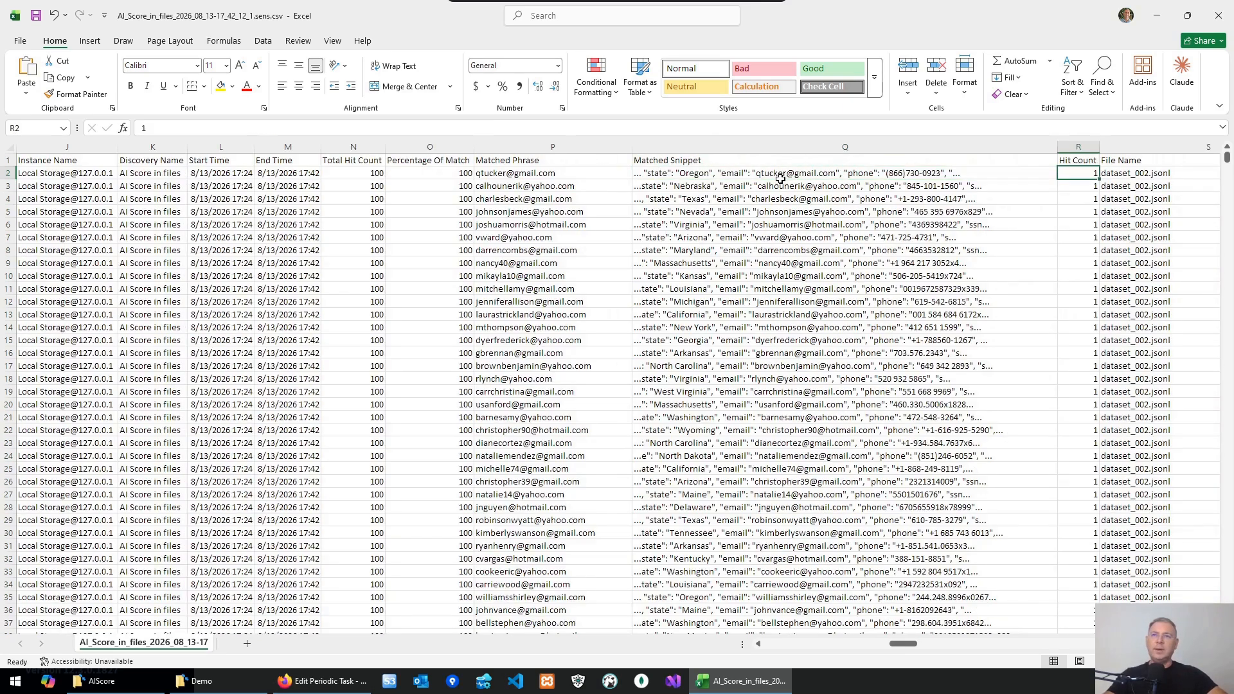
{"action": "key", "text": "Left"}
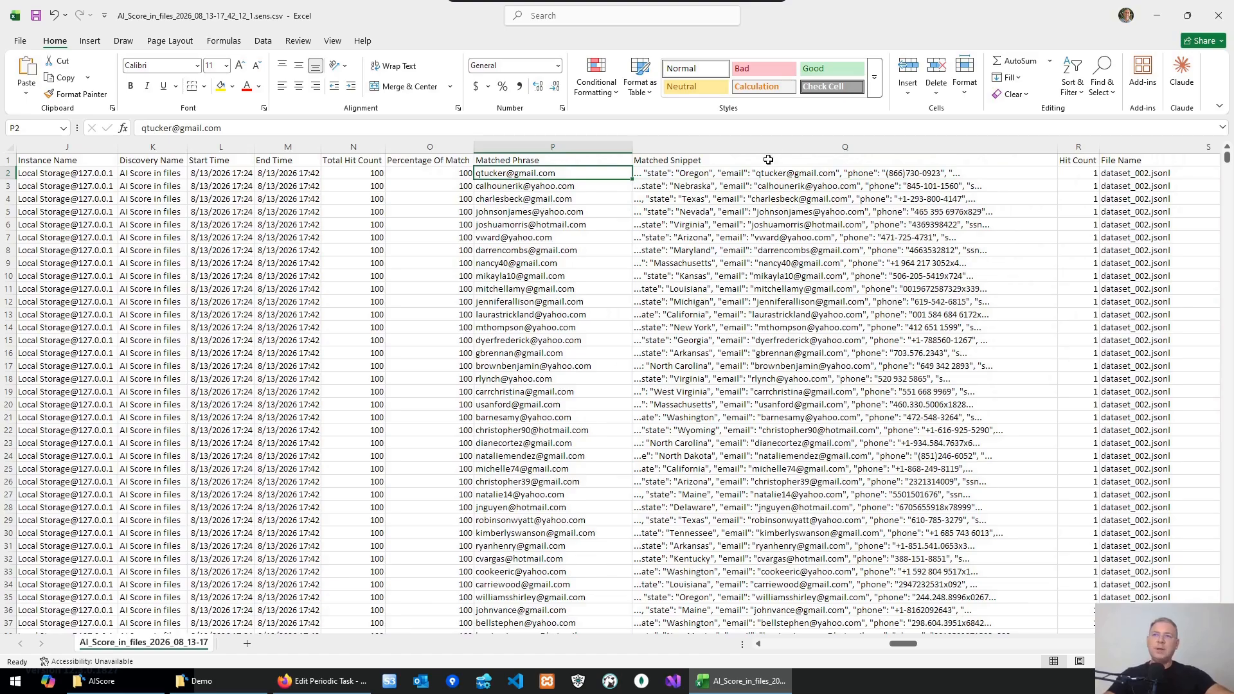
{"action": "key", "text": "Right"}
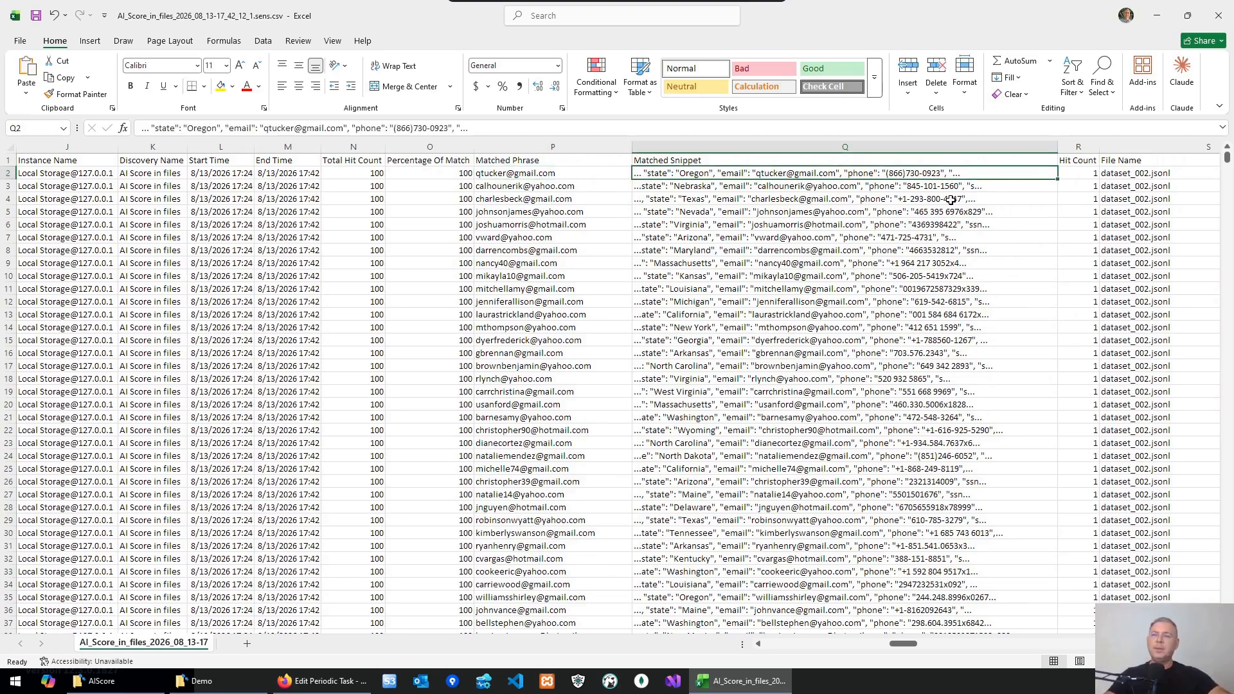
{"action": "key", "text": "Right"}
{"action": "key", "text": "Right"}
{"action": "key", "text": "Right"}
{"action": "key", "text": "Right"}
{"action": "key", "text": "Right"}
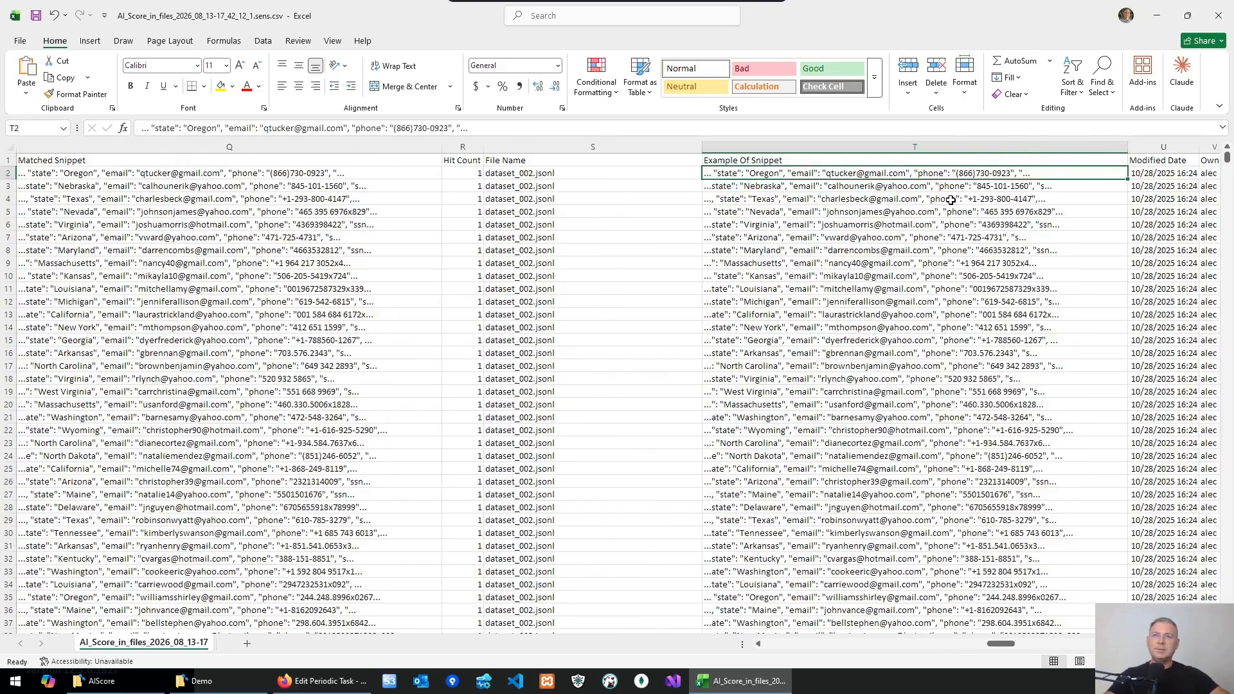
{"action": "key", "text": "Left"}
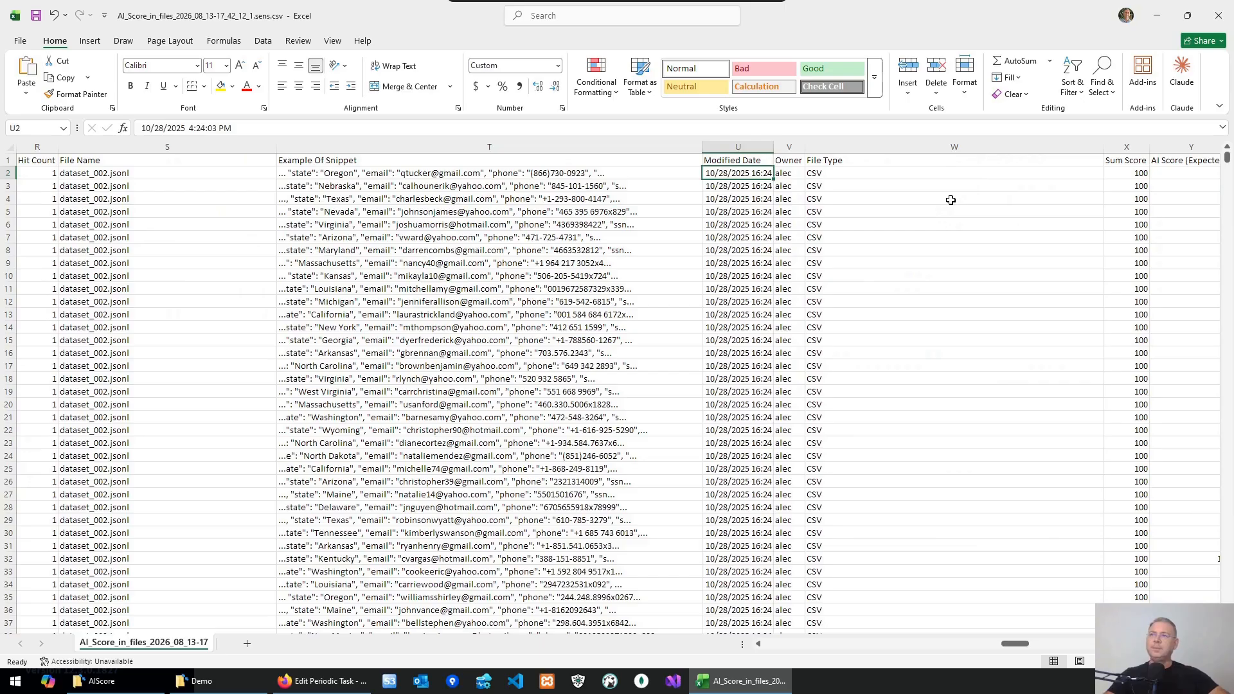
{"action": "key", "text": "Right"}
{"action": "key", "text": "Right"}
{"action": "key", "text": "Right"}
{"action": "key", "text": "Right"}
{"action": "key", "text": "Right"}
{"action": "key", "text": "Right"}
{"action": "key", "text": "Right"}
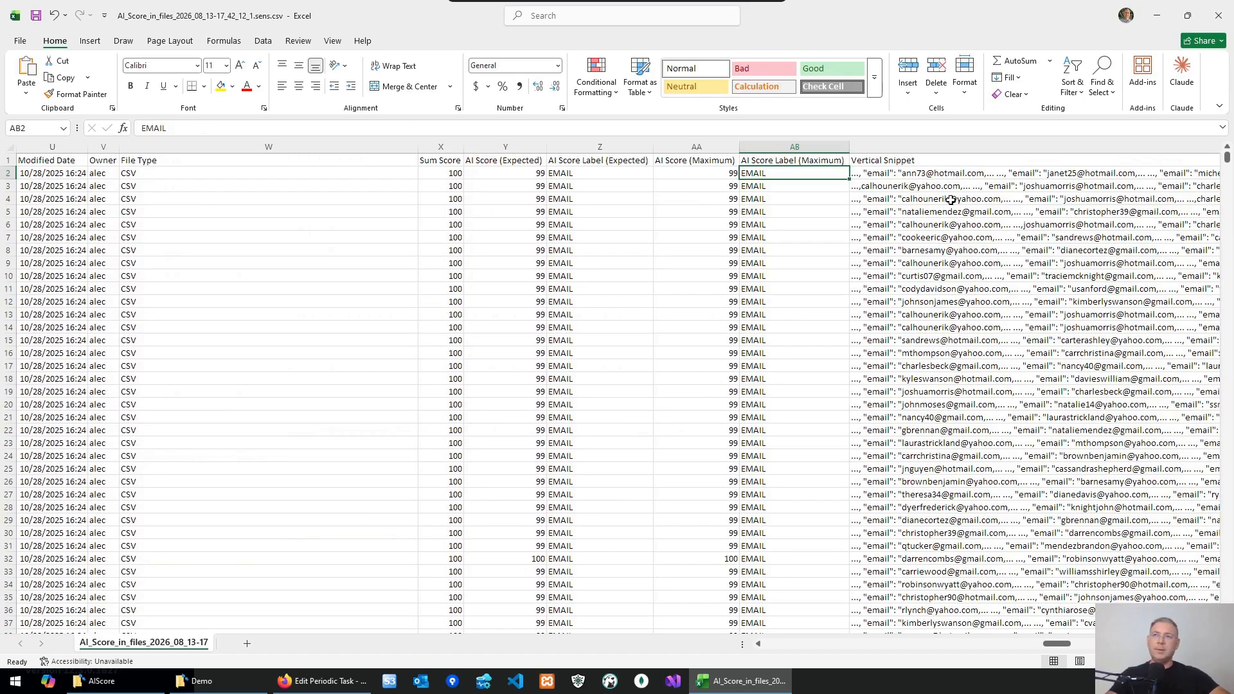
{"action": "key", "text": "Left"}
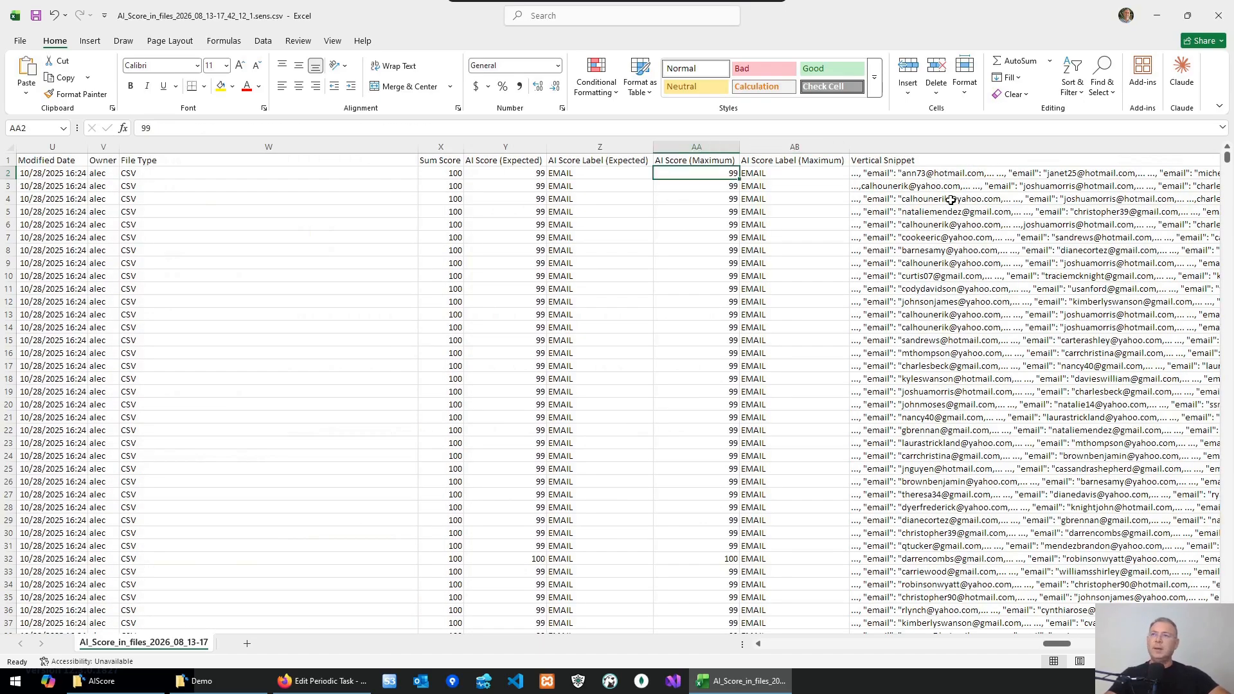
- Examine the first row's AI Score Label (Expected), Vertical Snippet and AI Score (Expected) cells, returning to the row's first column
{"action": "left_click", "coordinate": [579, 174]}
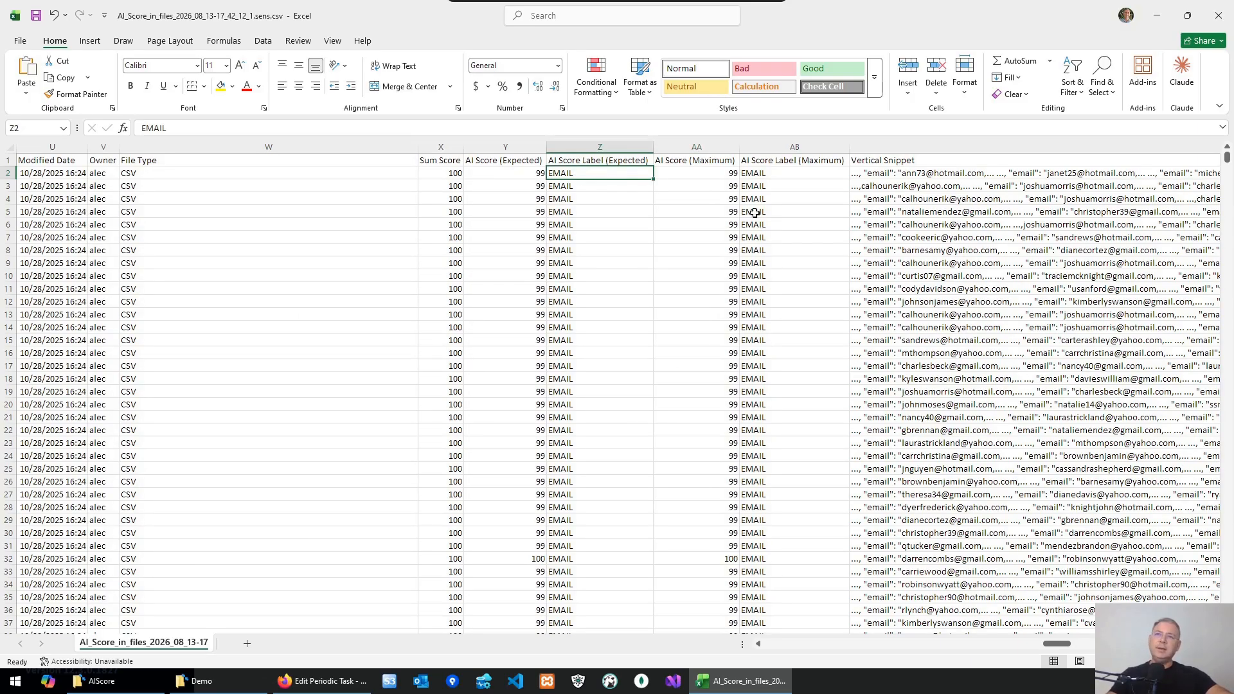
{"action": "left_click", "coordinate": [970, 174]}
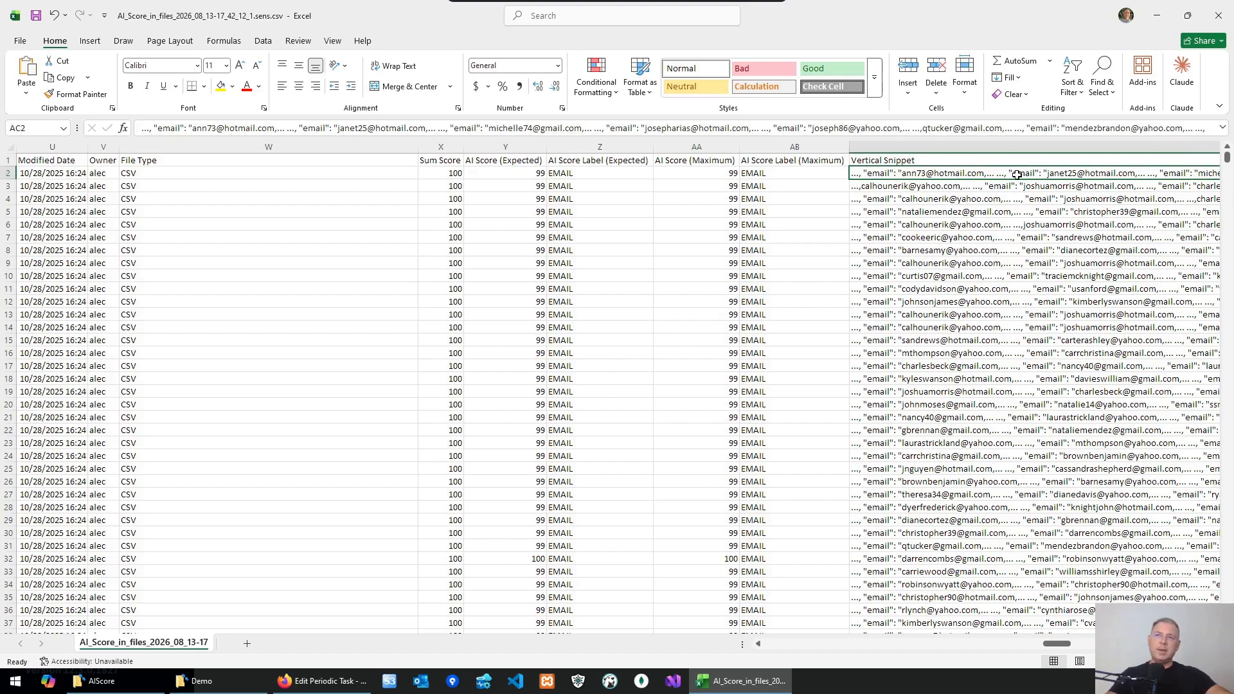
{"action": "left_click", "coordinate": [506, 172]}
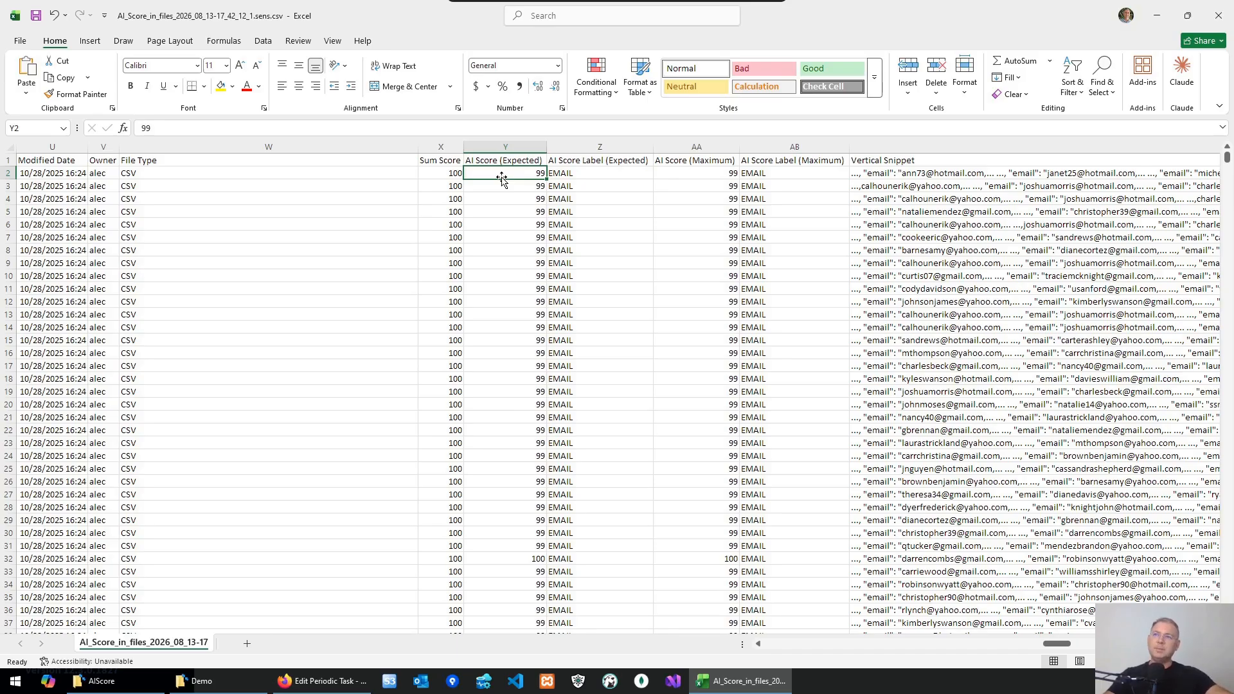
{"action": "left_click", "coordinate": [927, 176]}
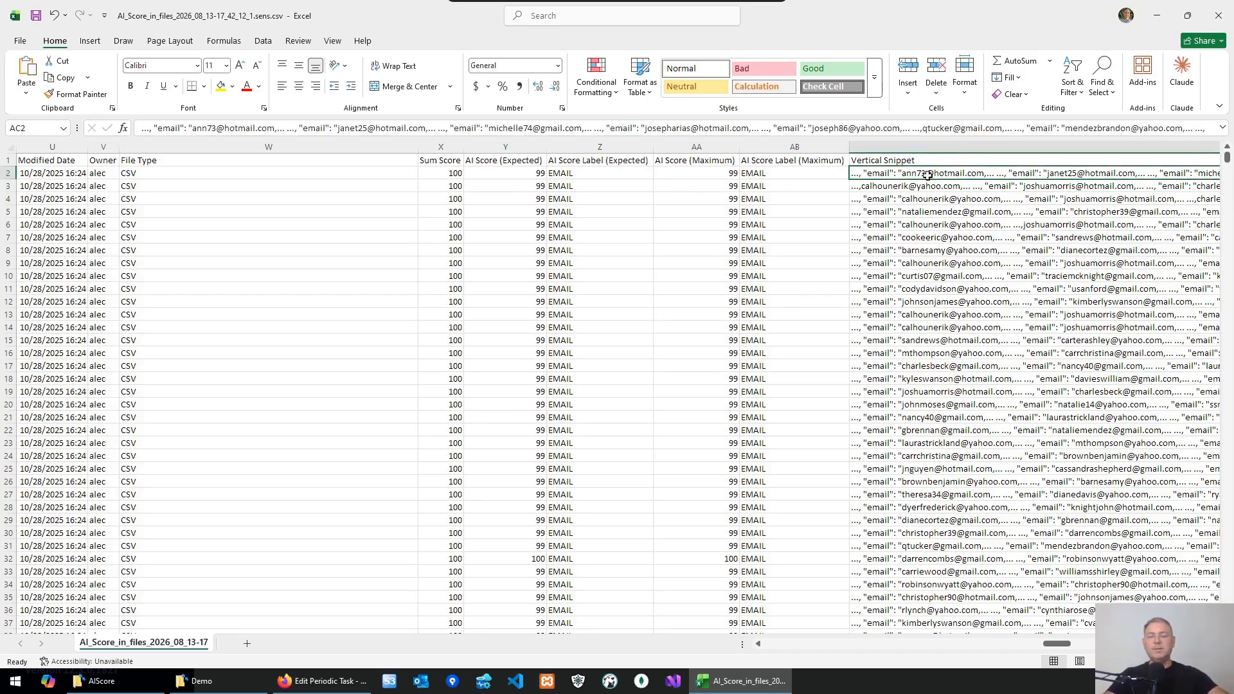
{"action": "key", "text": "Home"}
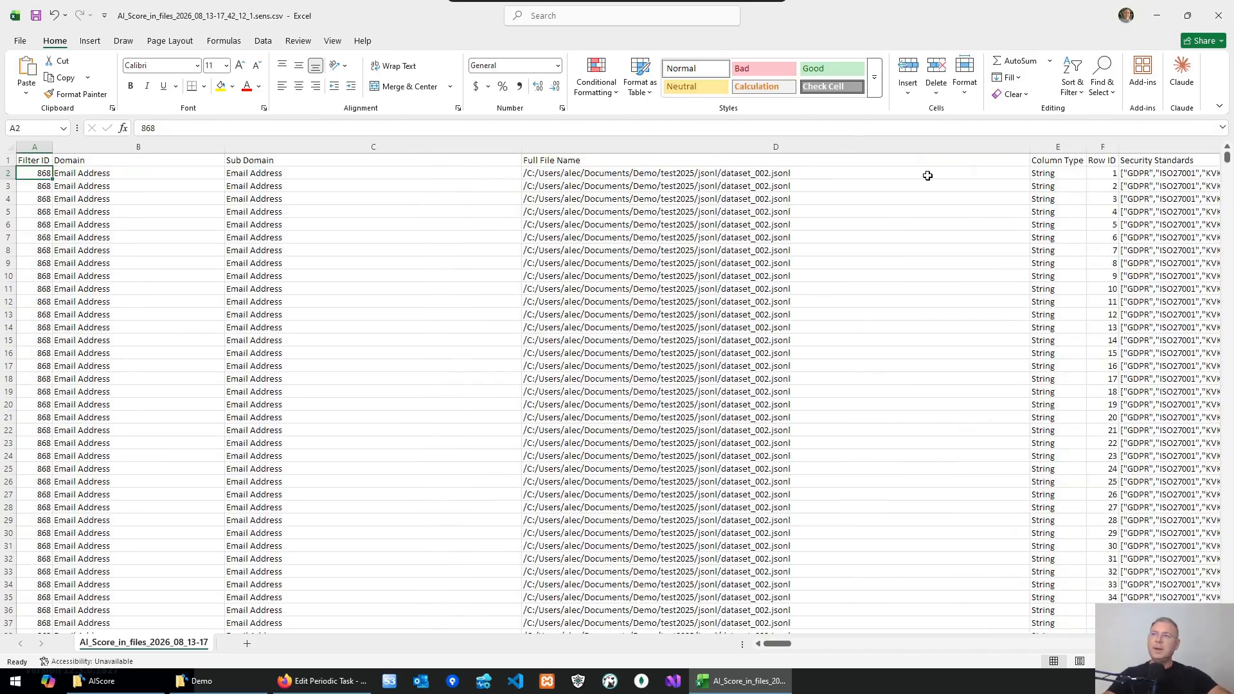